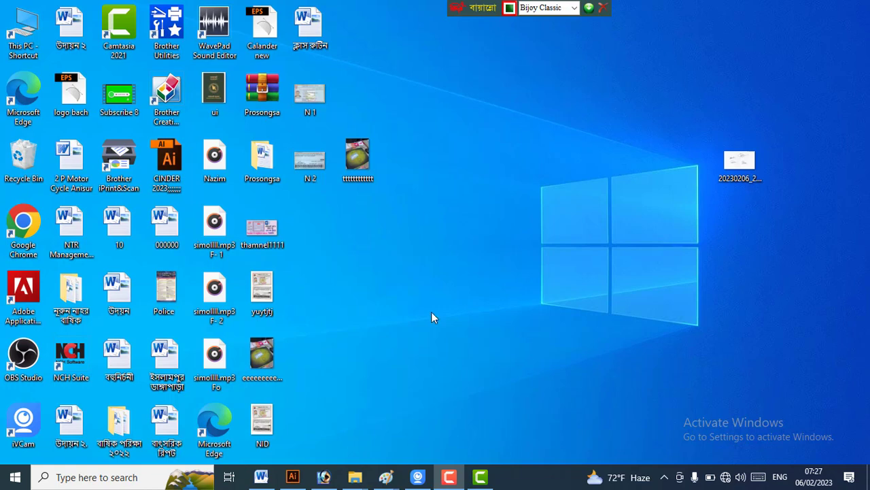
Switch to Photoshop and examine the scanned signatures in 20230206_212212.jpg up close.
left_click(324, 477)
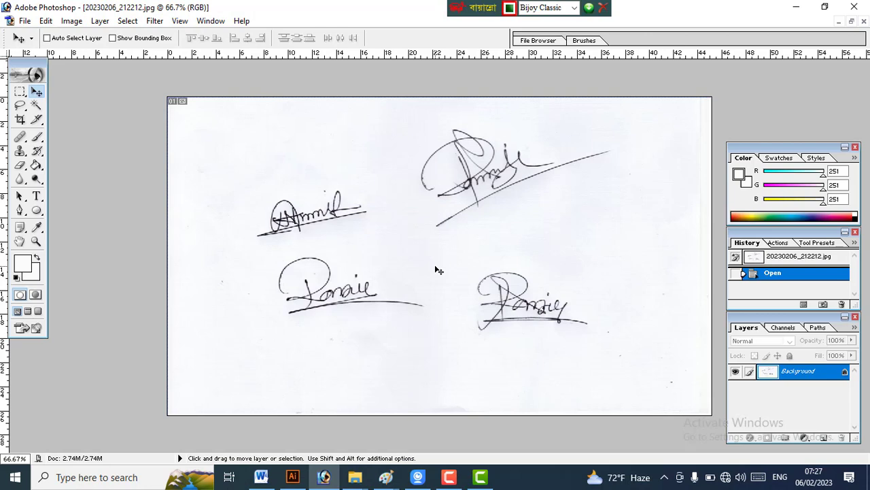
scroll(439, 269, "down", 1)
scroll(449, 262, "up", 2)
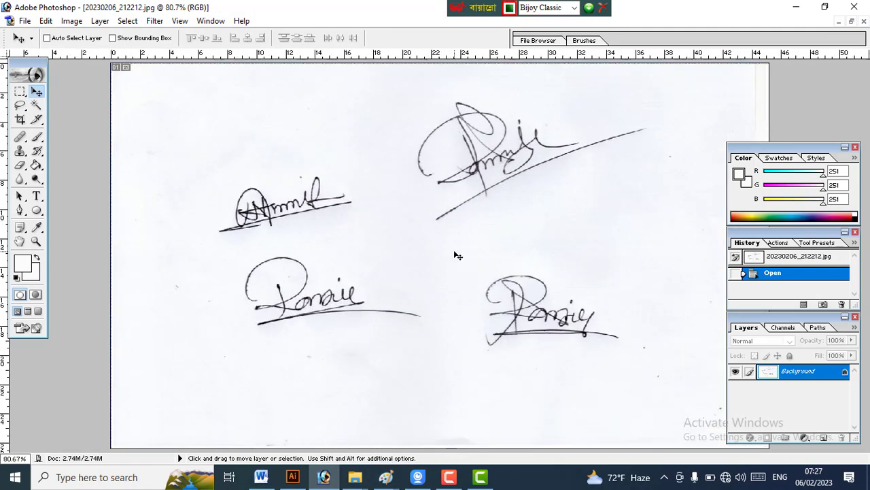
scroll(457, 255, "up", 1)
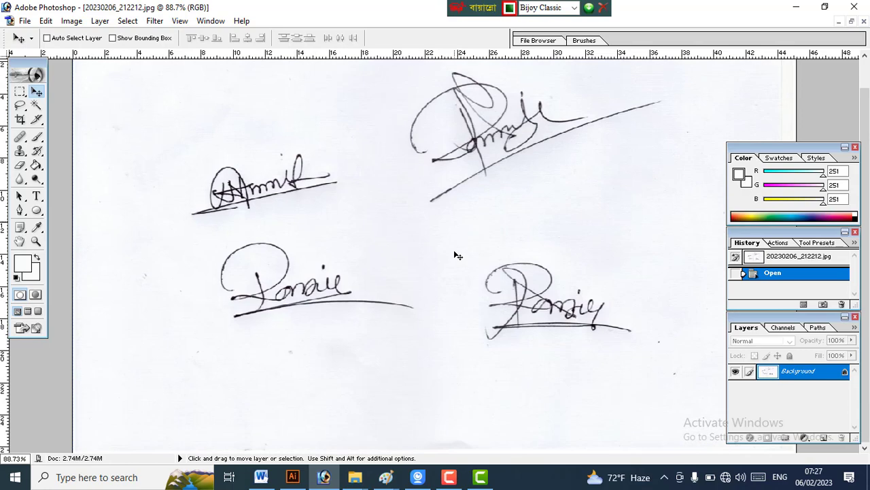
scroll(456, 255, "down", 4)
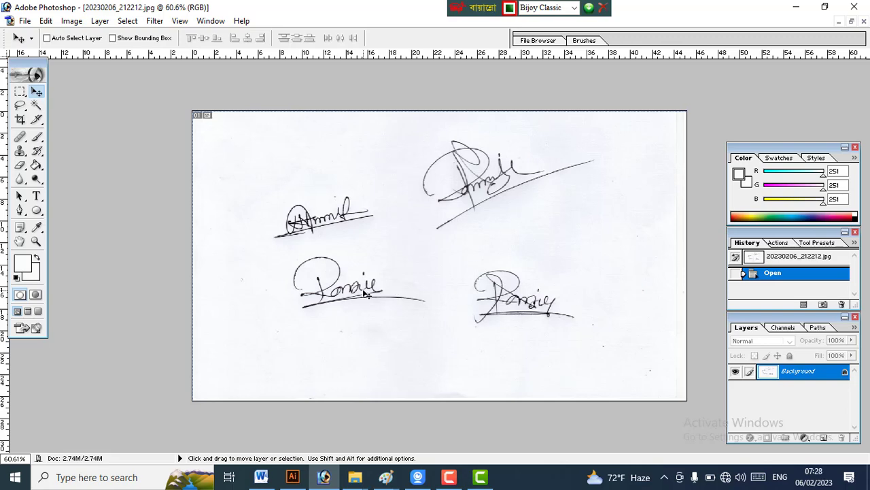
scroll(401, 282, "up", 5)
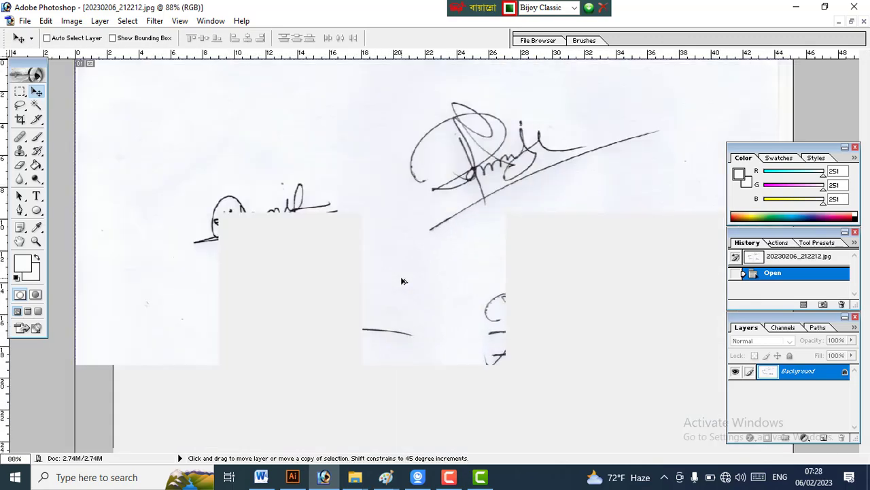
scroll(395, 281, "up", 1)
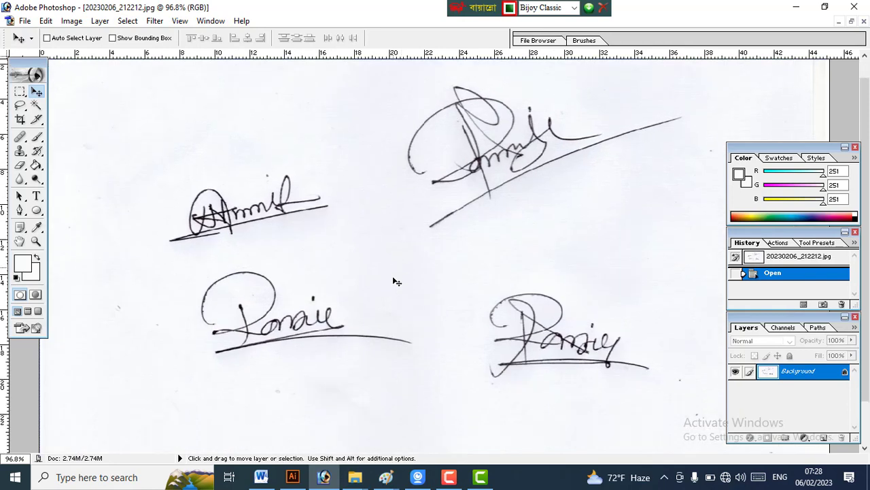
scroll(397, 281, "up", 2)
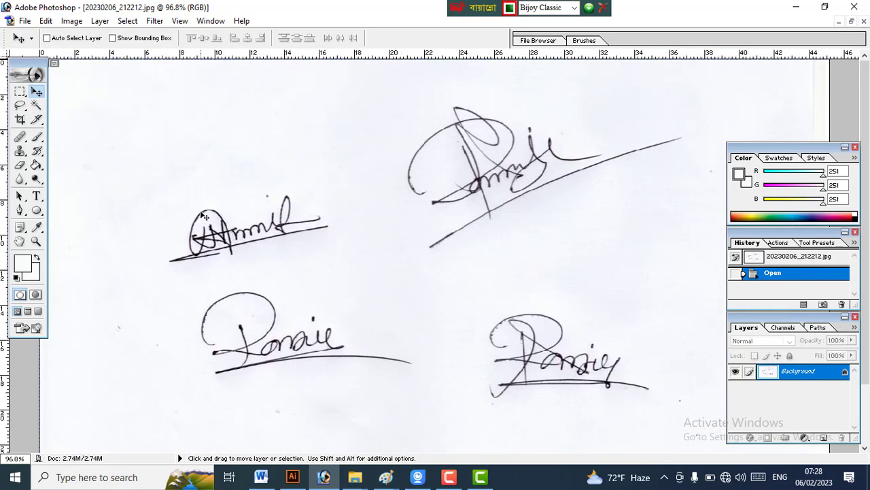
Crop the image to a rectangular selection around the upper-left signature.
left_click(20, 91)
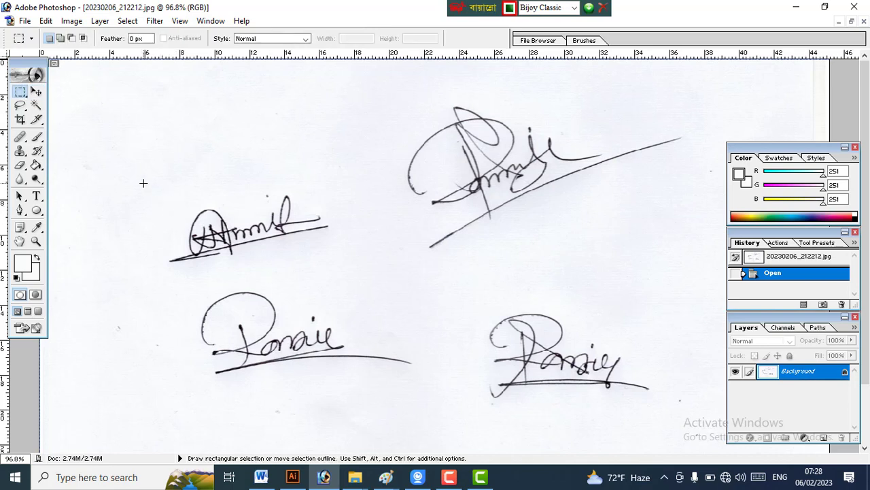
mouse_move(200, 221)
left_mouse_down()
mouse_move(286, 239)
mouse_move(322, 252)
mouse_move(347, 275)
left_mouse_up()
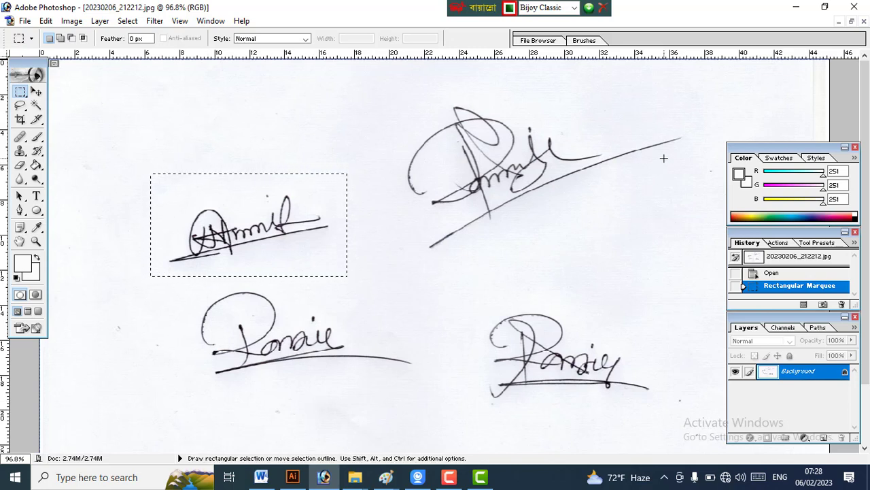
left_click(71, 20)
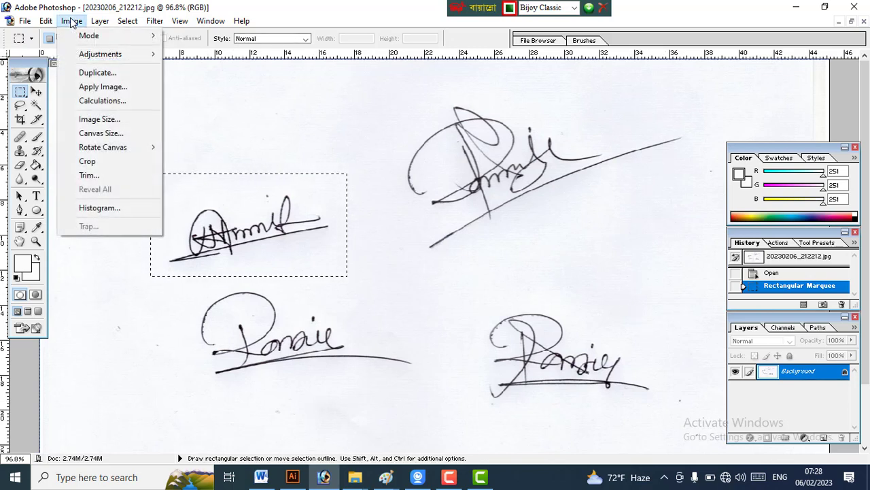
left_click(87, 161)
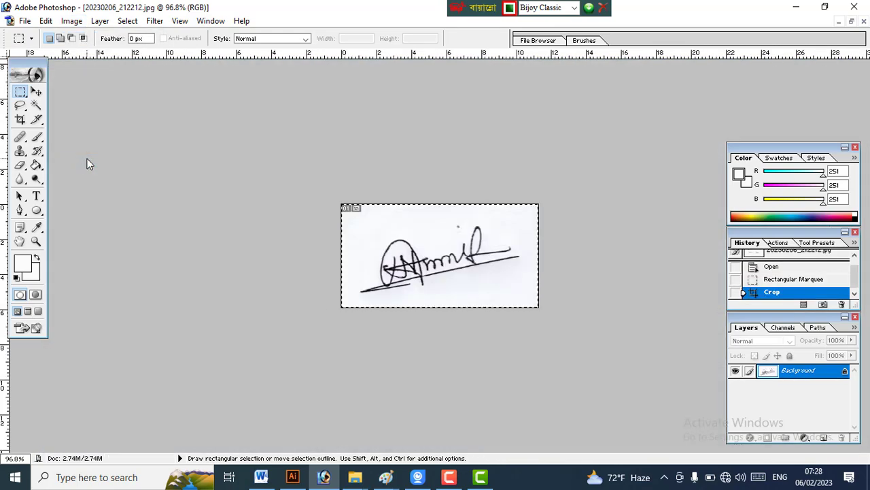
Convert the Background into a regular layer named Layer 0 with Normal mode and 100% opacity, and clear the selection.
key("ctrl+minus")
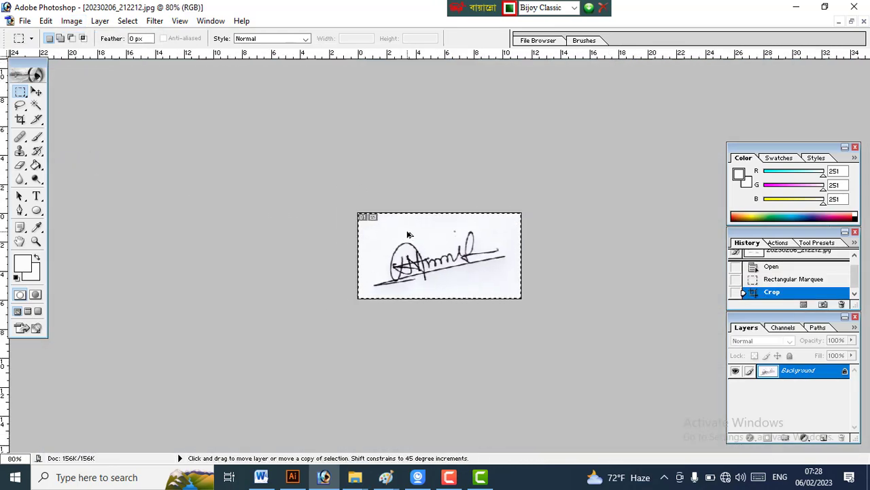
key("ctrl+0")
key("ctrl+plus")
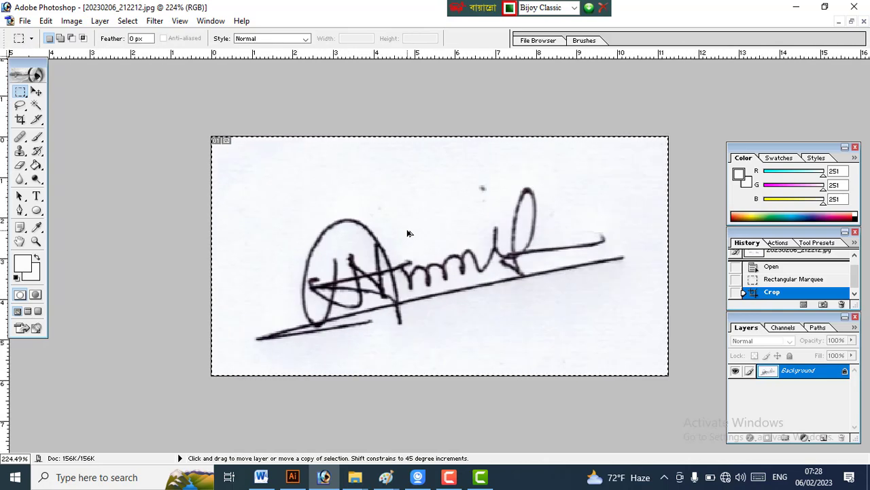
key("ctrl+plus")
key("ctrl+minus")
key("ctrl+minus")
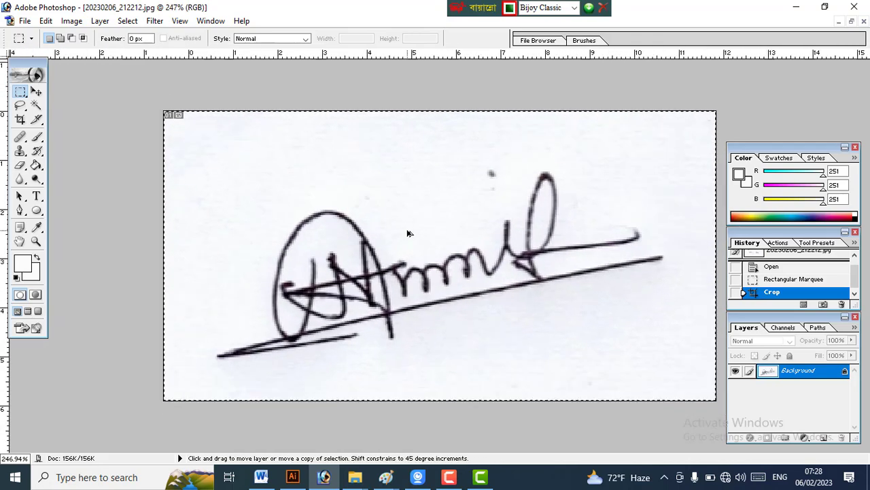
key("ctrl+minus")
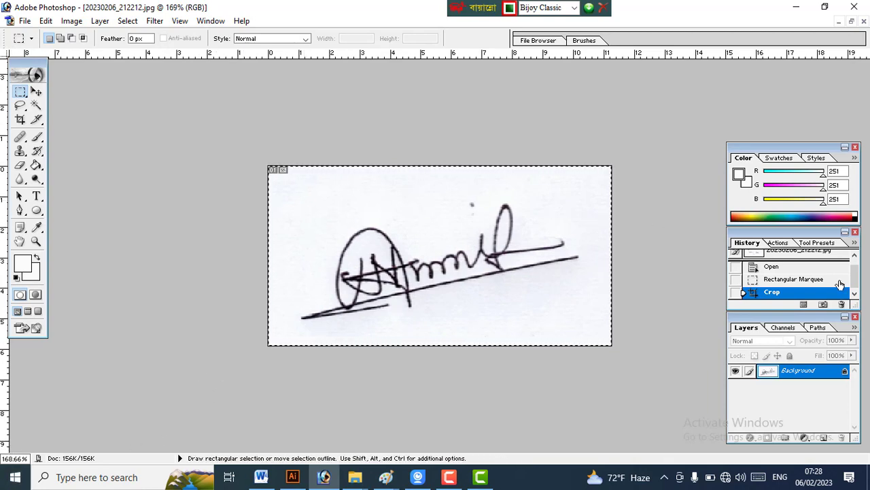
double_click(843, 373)
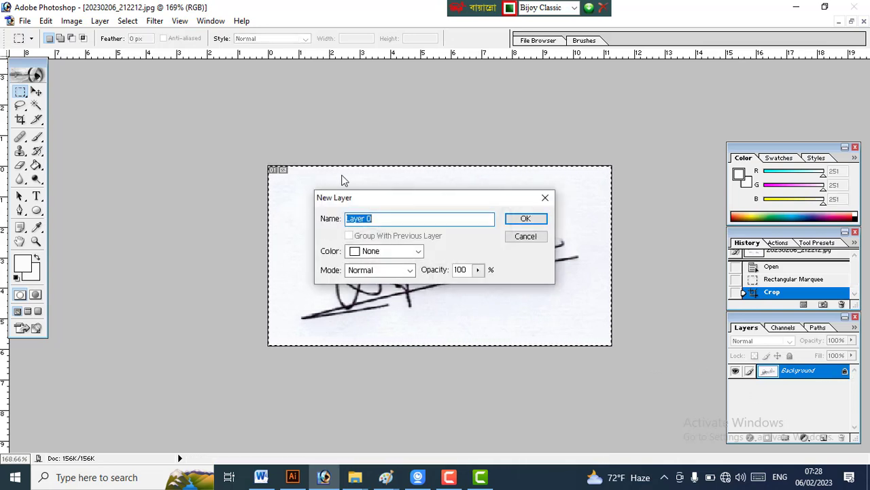
mouse_move(385, 160)
left_mouse_down()
mouse_move(328, 146)
mouse_move(395, 183)
mouse_move(380, 157)
left_mouse_up()
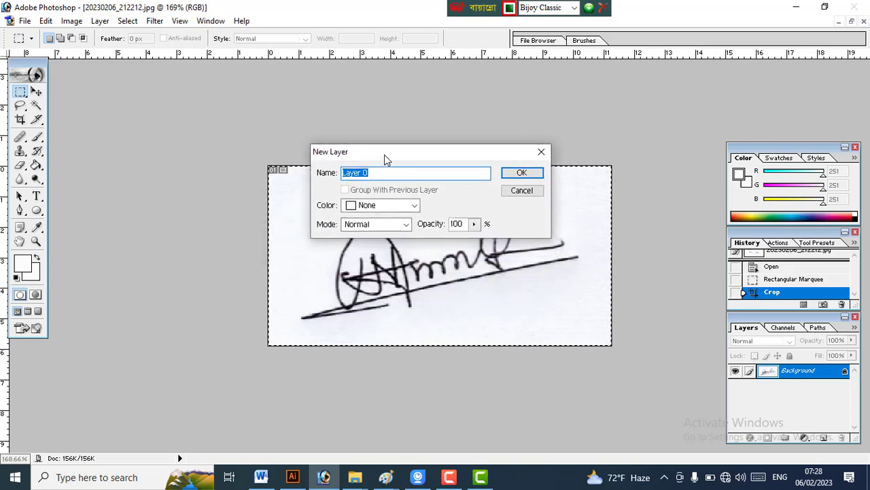
left_click(531, 170)
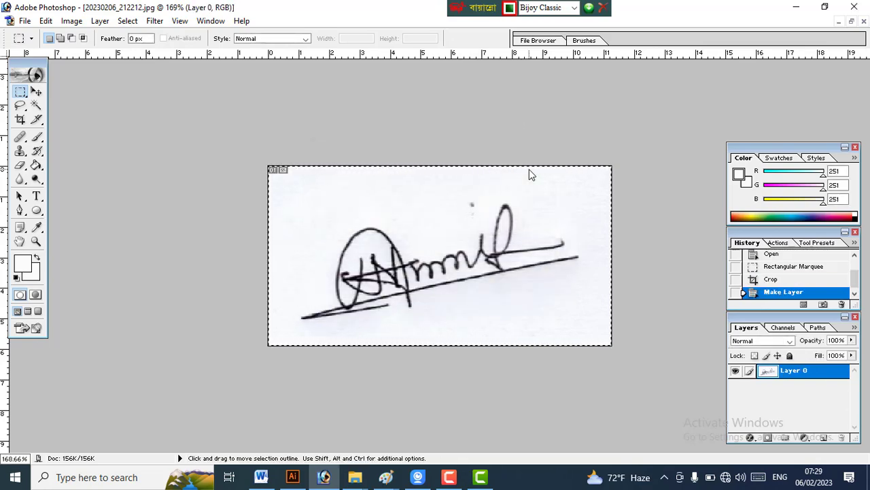
key("ctrl+d")
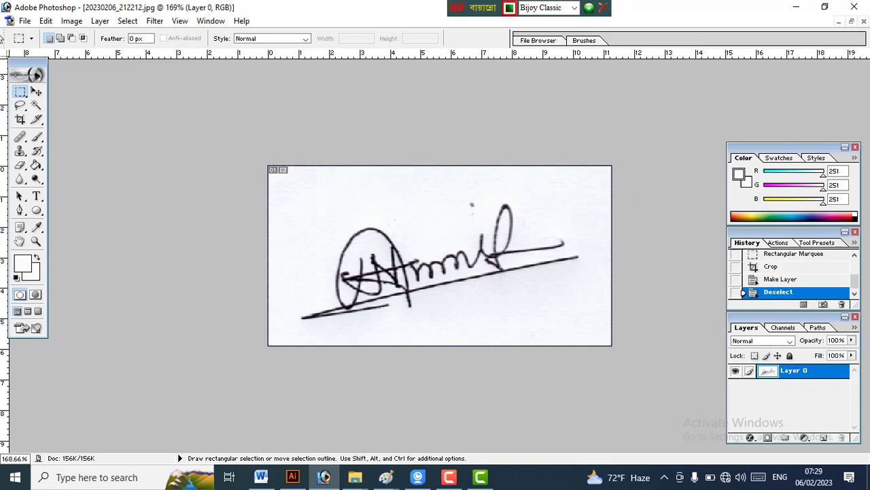
Darken the signature with a Levels adjustment on the RGB channel, setting the midtone input level to 0.34.
left_click(36, 92)
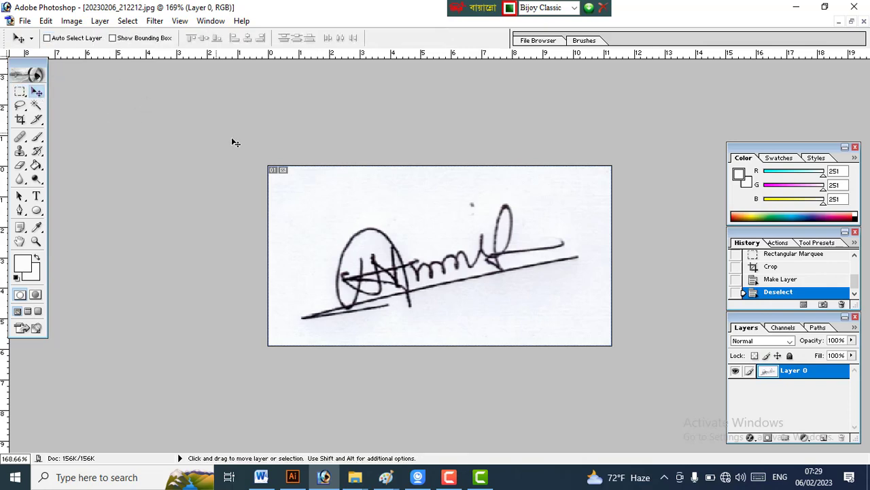
scroll(470, 200, "down", 2)
scroll(501, 213, "up", 5)
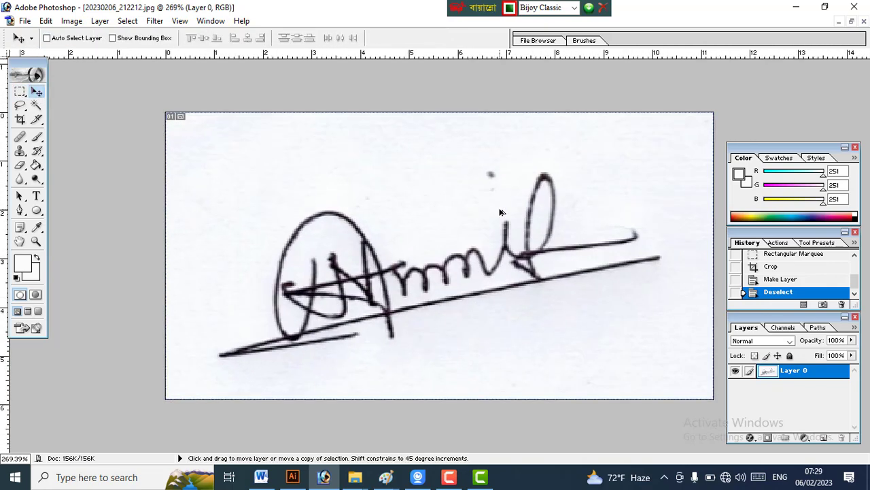
scroll(502, 213, "down", 2)
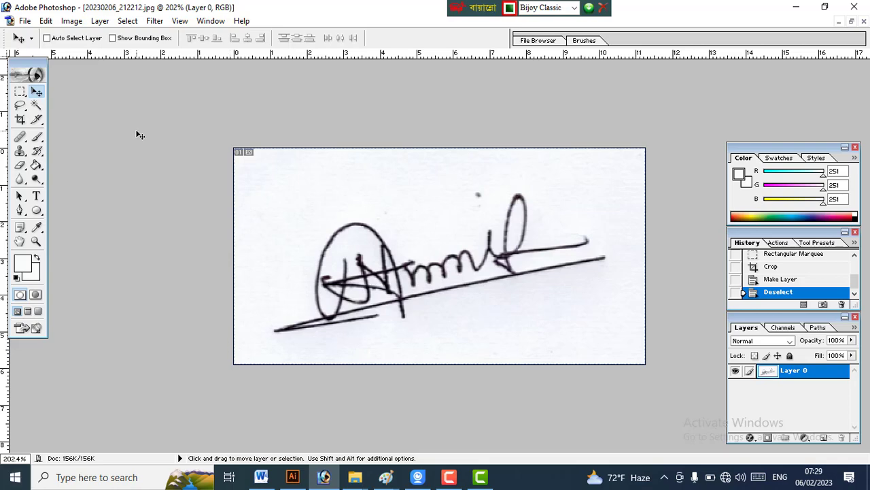
key("ctrl+l")
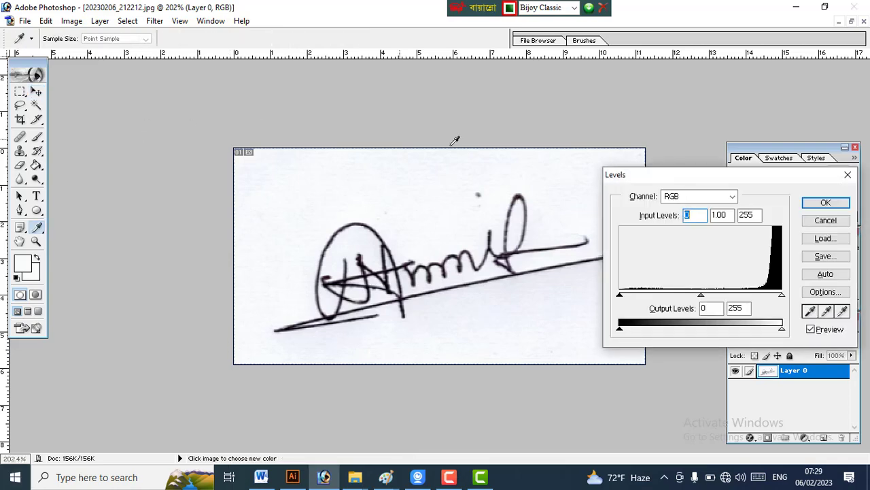
left_click_drag(676, 177, 693, 150)
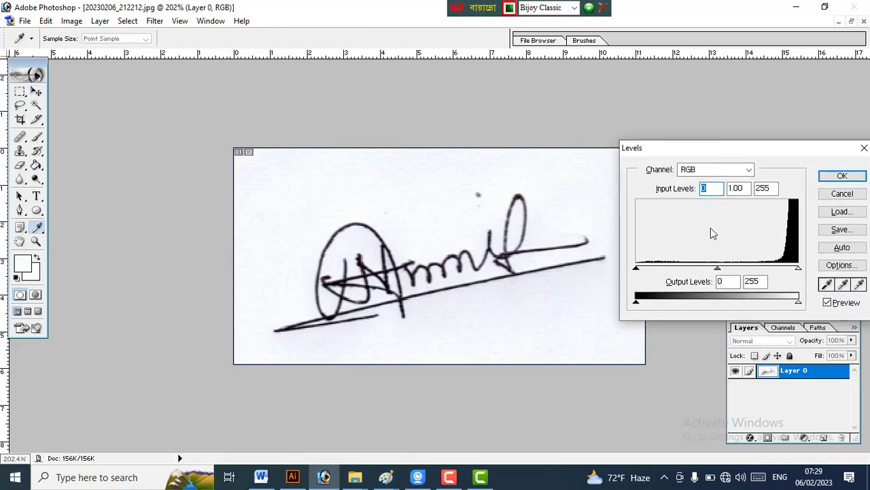
mouse_move(717, 268)
left_mouse_down()
mouse_move(700, 268)
mouse_move(765, 269)
left_mouse_up()
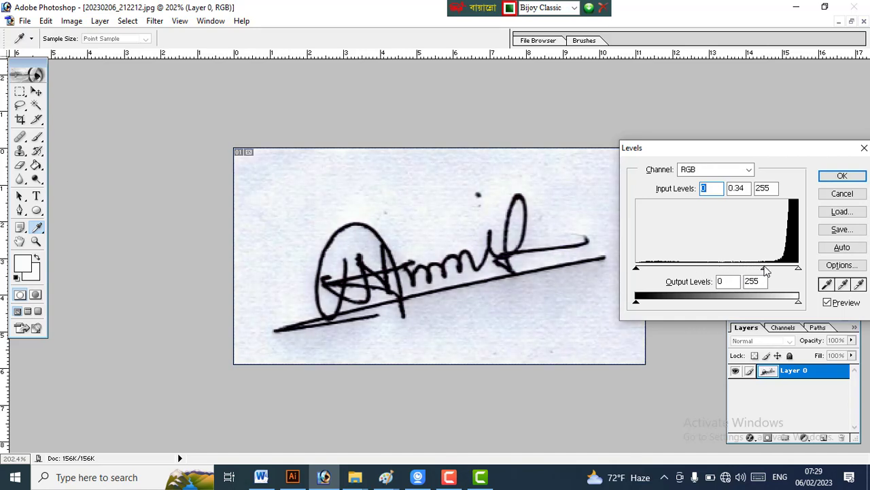
left_click(764, 269)
left_click_drag(780, 158, 588, 164)
left_click(647, 185)
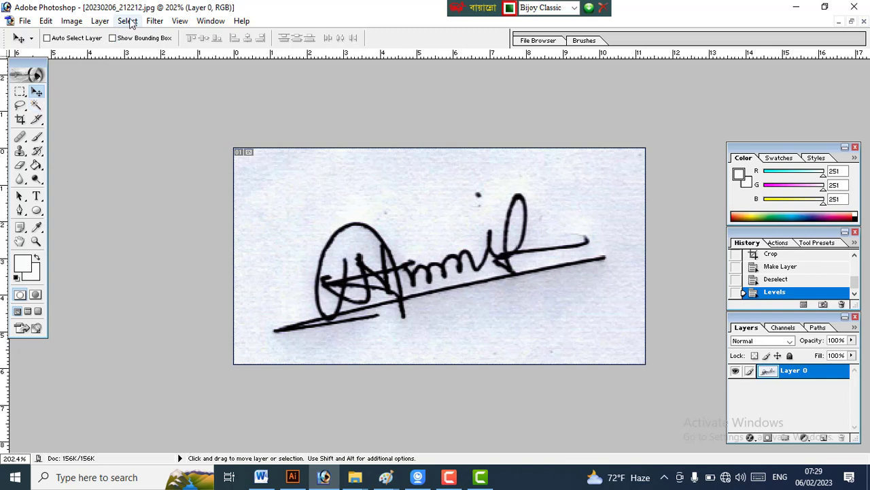
Select the black signature strokes with the Magic Wand at tolerance 32, adding the tall loop near the signature's end.
left_click(37, 106)
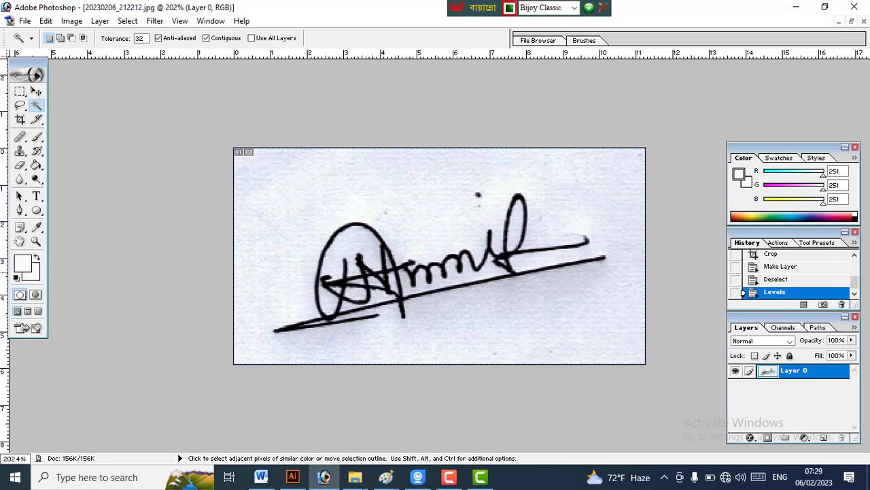
left_click(366, 265)
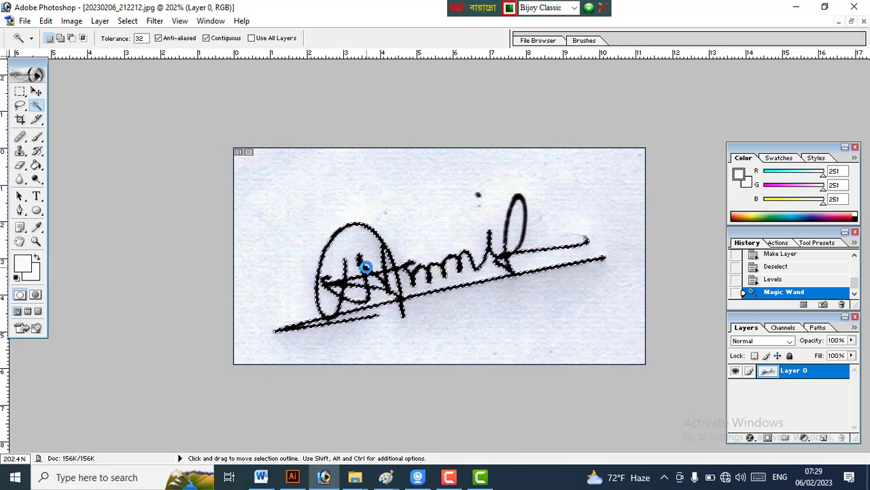
left_click(780, 65)
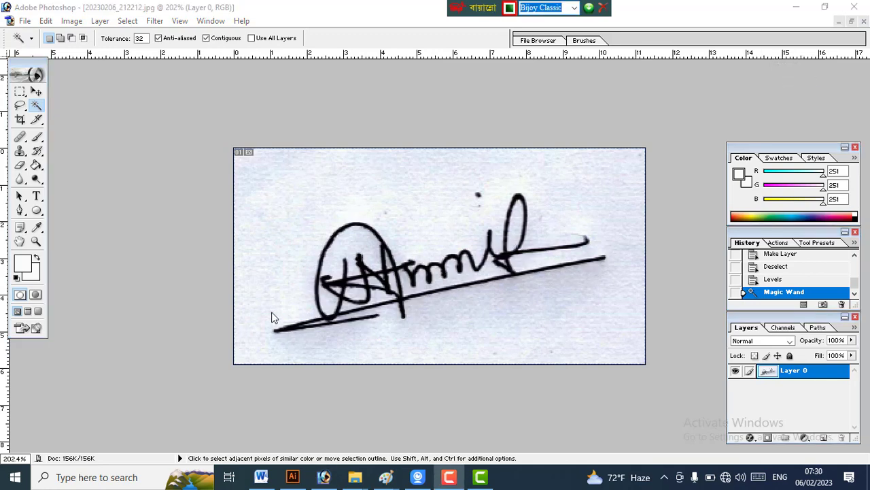
left_click(45, 109)
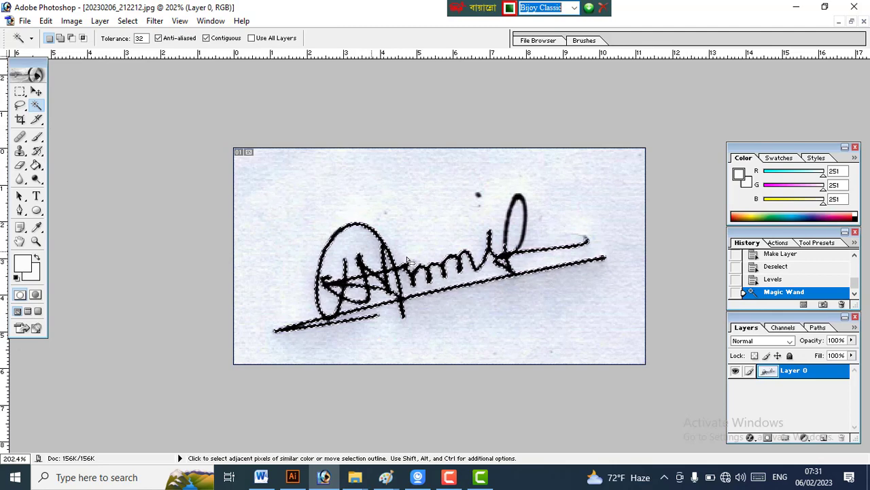
left_click(510, 223, "shift")
left_click(510, 223)
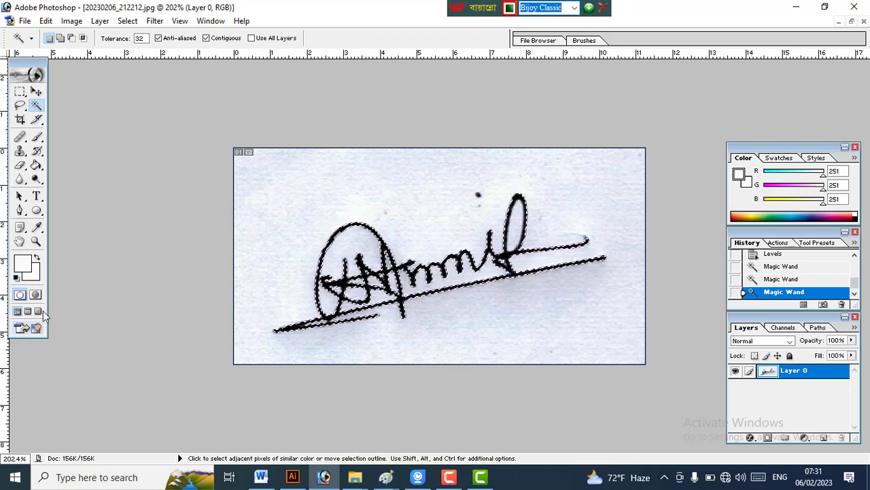
Set the background color to a bright, fully saturated blue with hue 234° and fill the selected signature with it.
left_click(32, 272)
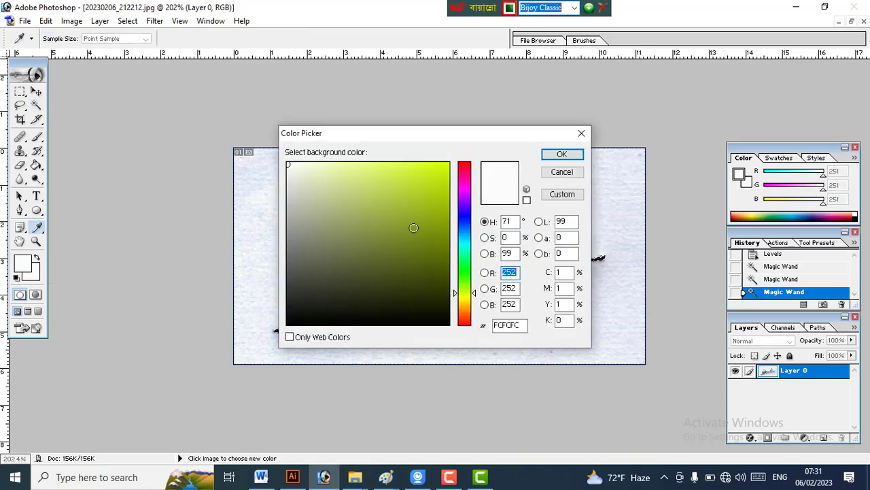
left_click(460, 219)
left_click(447, 163)
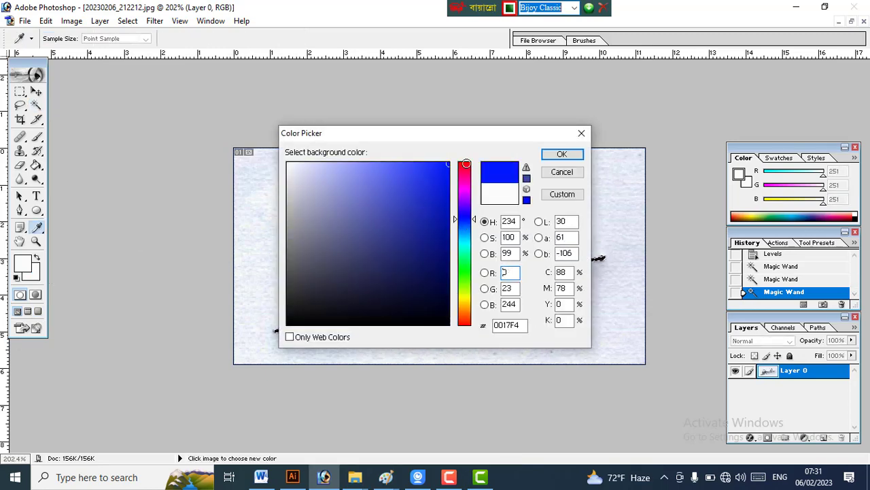
left_click(567, 156)
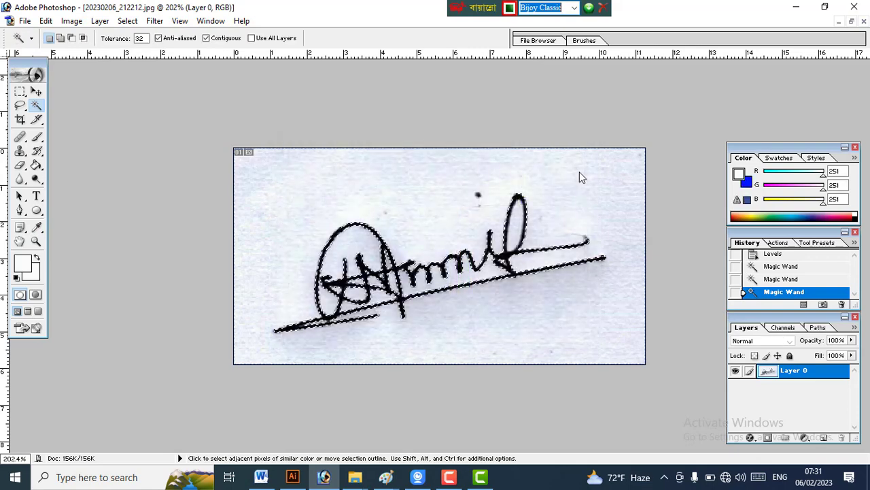
key("ctrl+BackSpace")
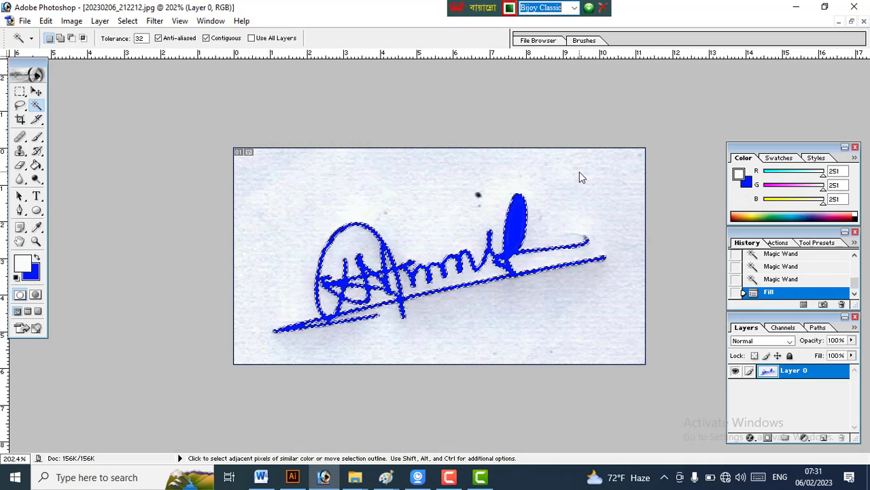
Clear the selection, reselect the blue signature strokes with the Magic Wand, and deselect them again.
key("ctrl")
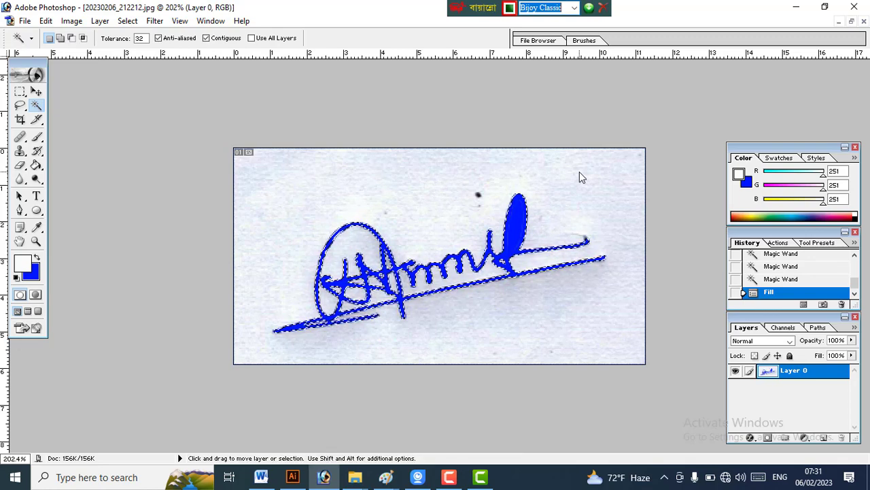
key("ctrl+d")
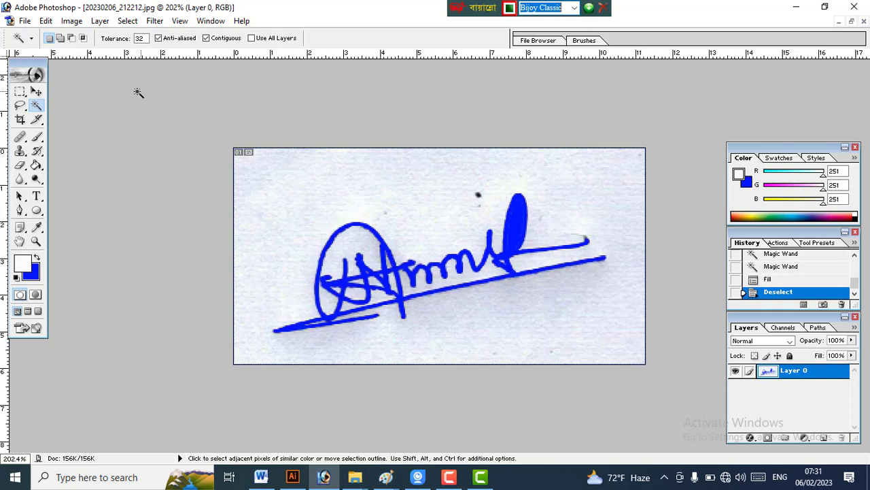
left_click(36, 91)
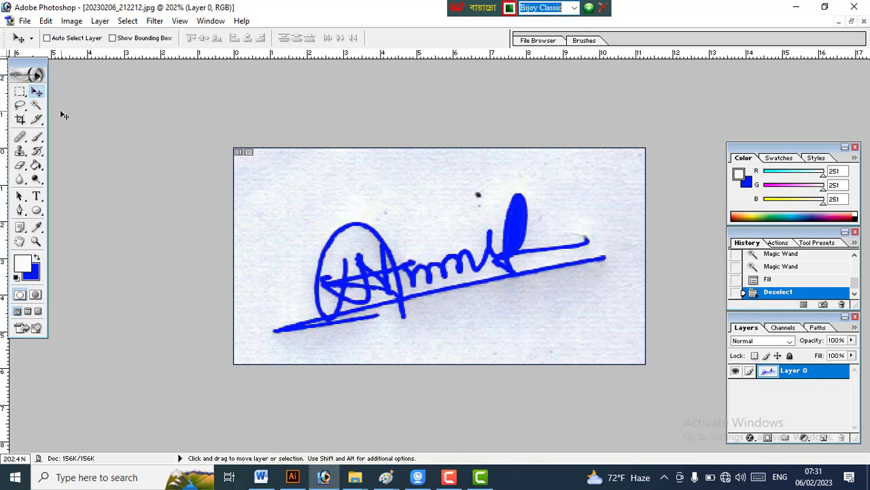
left_click(36, 106)
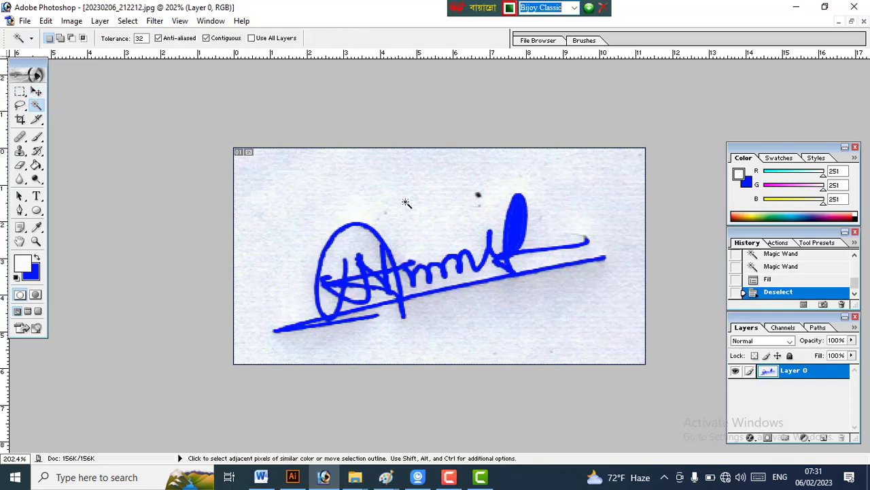
left_click(513, 227)
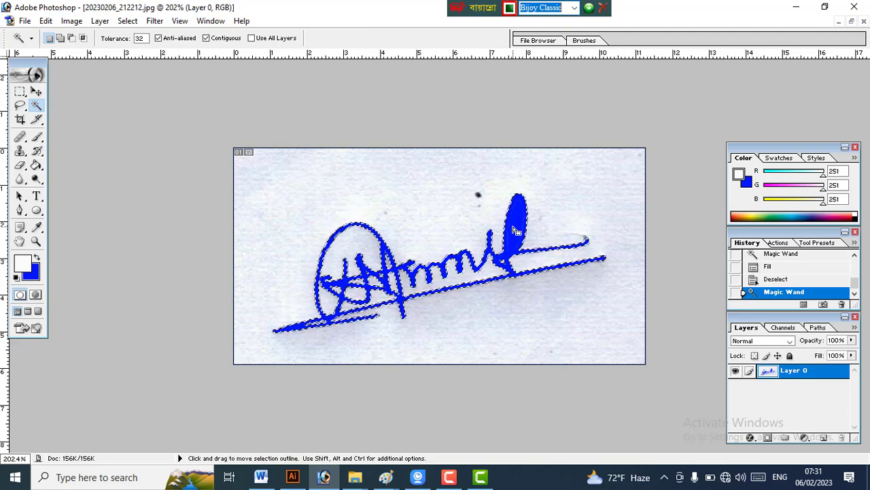
key("ctrl+d")
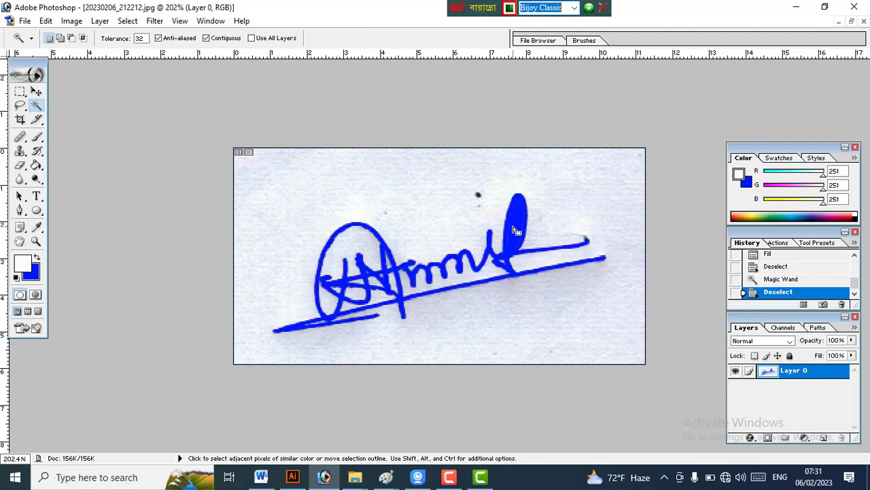
left_click(36, 92)
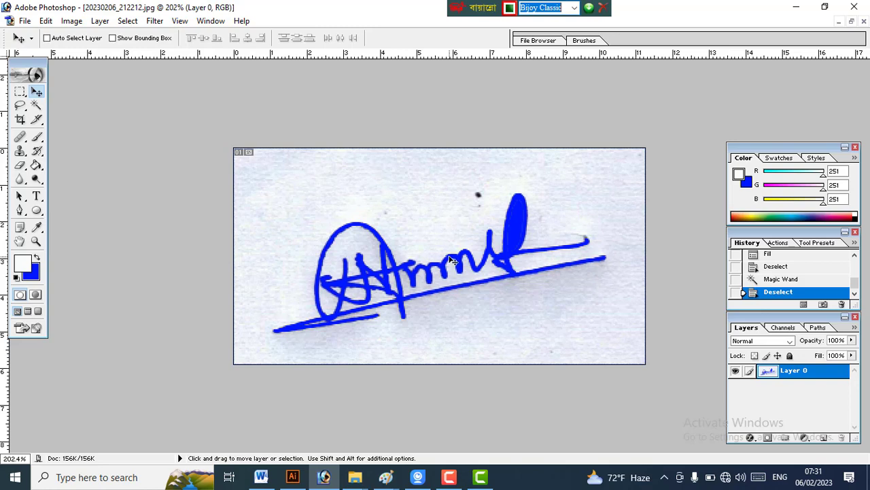
Undo the recent edits back to before the blue fill and clear the stroke selection.
key("ctrl+alt+z")
key("ctrl+alt+z")
key("ctrl+alt+z")
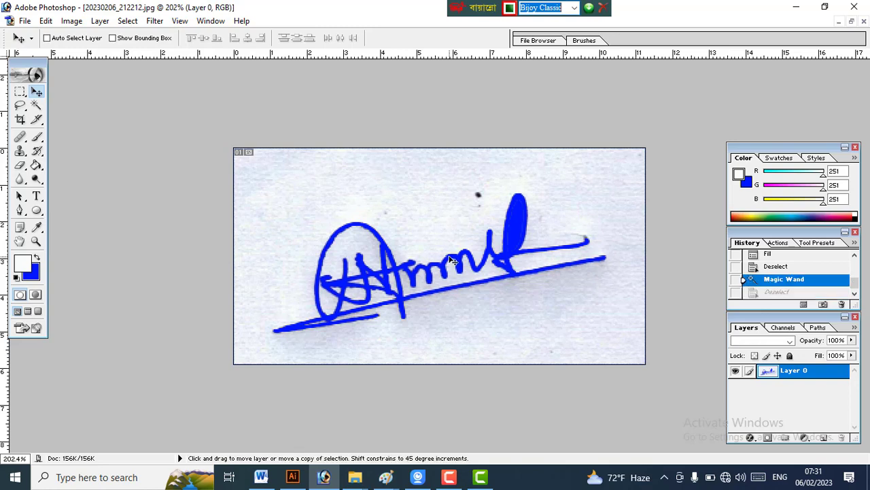
key("ctrl+alt+z")
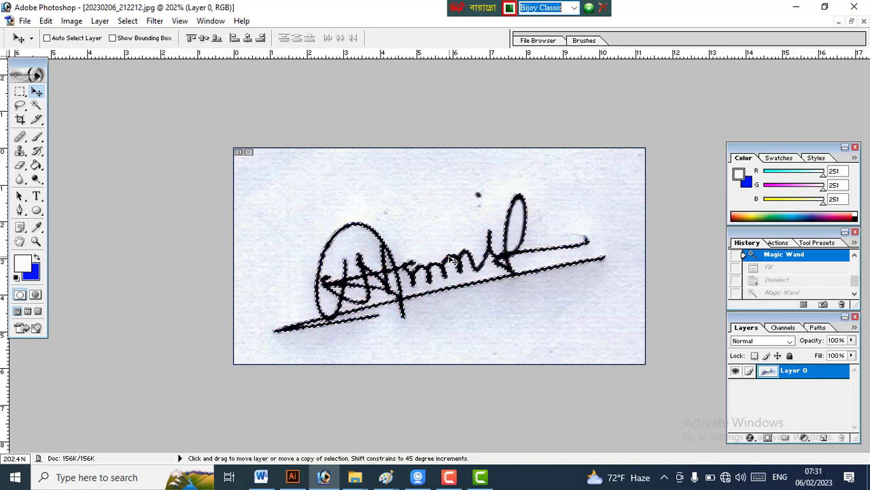
key("ctrl+d")
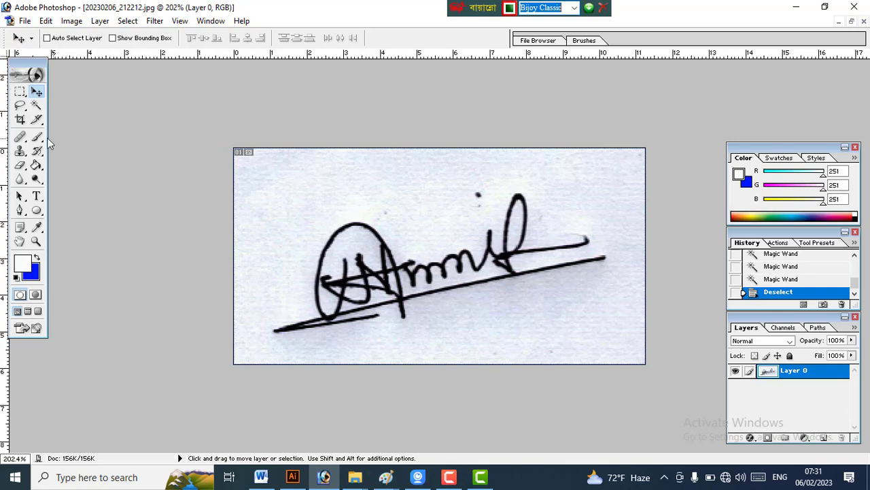
Select the paper background around and inside the signature's loops with the Magic Wand at tolerance 32, delete it, and deselect.
left_click(36, 104)
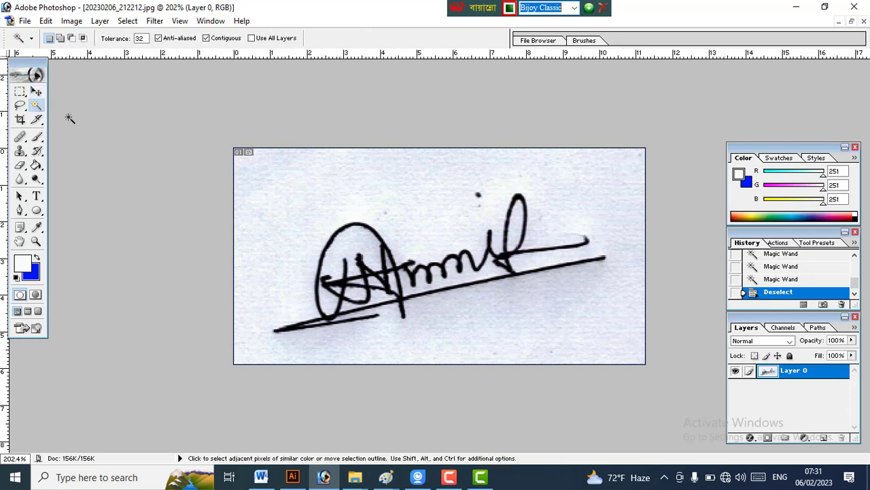
left_click(417, 198)
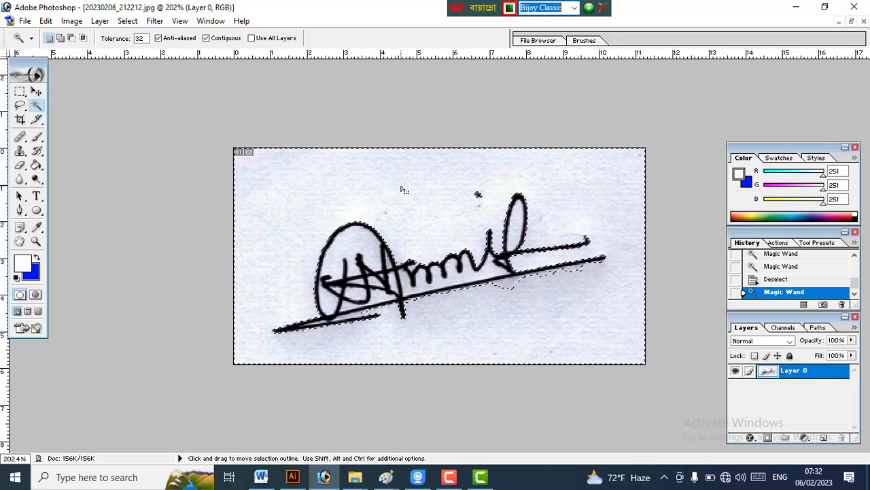
key("ctrl+d")
left_click(404, 189)
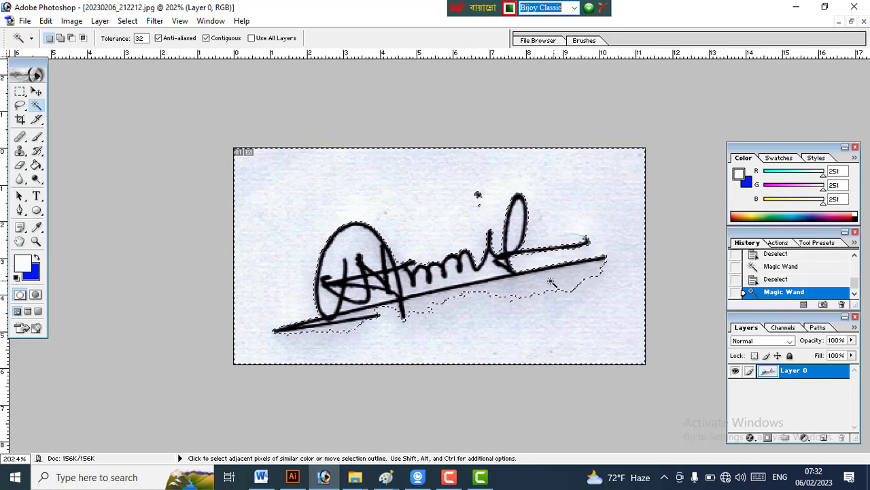
key("shift")
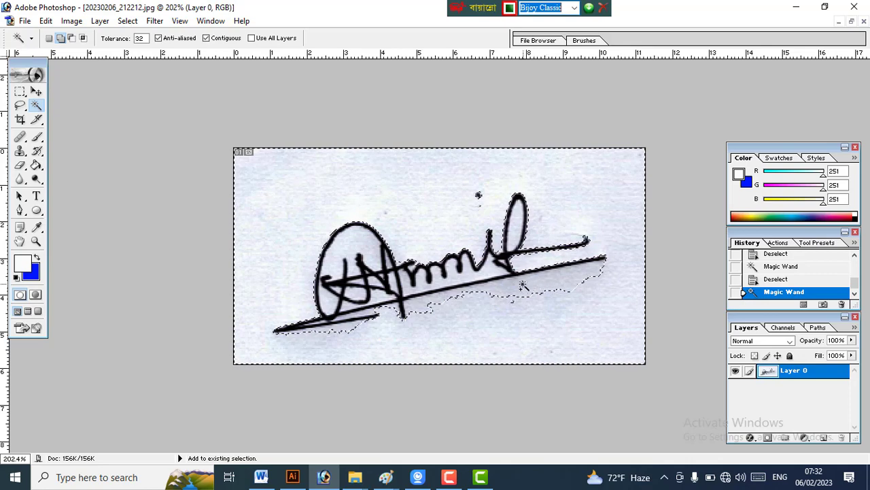
left_click(413, 303, "shift")
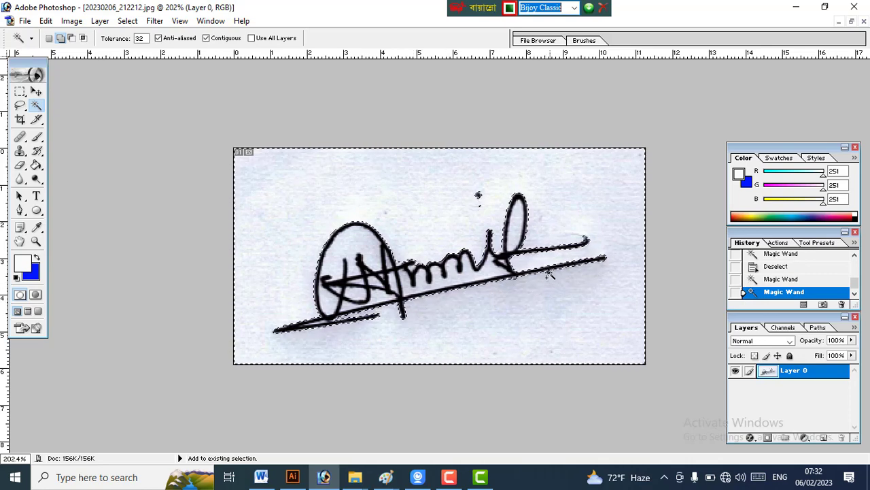
left_click(516, 231, "shift")
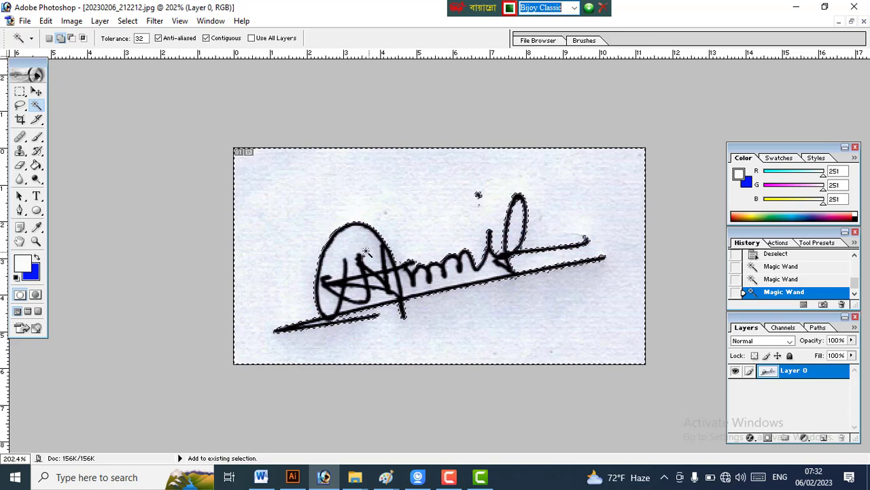
left_click(364, 252, "shift")
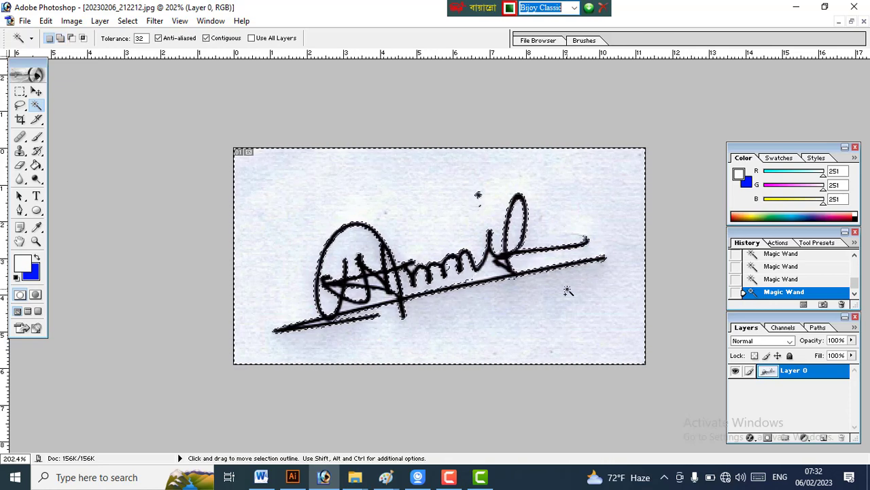
key("Delete")
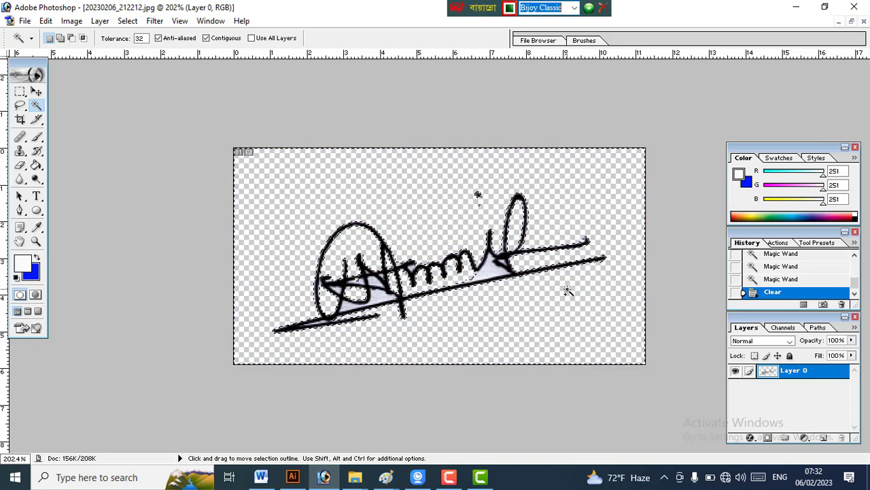
key("ctrl+d")
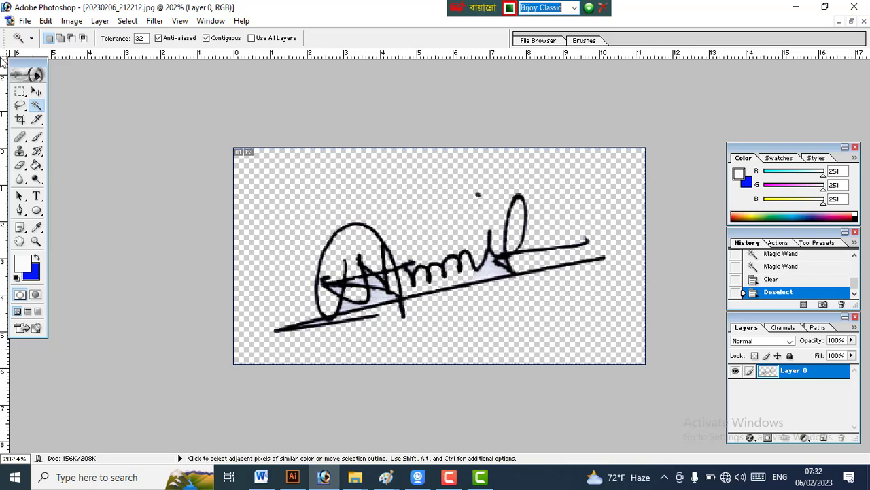
Copy the cut-out signature from Photoshop into the Word document "10" with the Move tool and try to reposition it on the page.
left_click(36, 91)
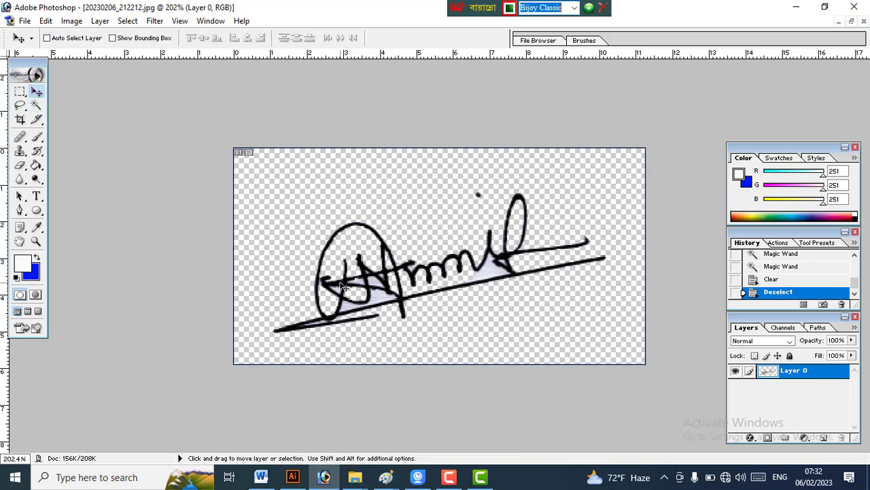
mouse_move(343, 286)
left_mouse_down()
mouse_move(374, 214)
mouse_move(384, 302)
mouse_move(377, 267)
mouse_move(343, 272)
mouse_move(352, 246)
mouse_move(338, 259)
mouse_move(371, 279)
mouse_move(360, 269)
mouse_move(356, 277)
mouse_move(397, 258)
mouse_move(421, 359)
mouse_move(291, 477)
mouse_move(258, 479)
mouse_move(399, 399)
mouse_move(427, 363)
mouse_move(474, 253)
left_mouse_up()
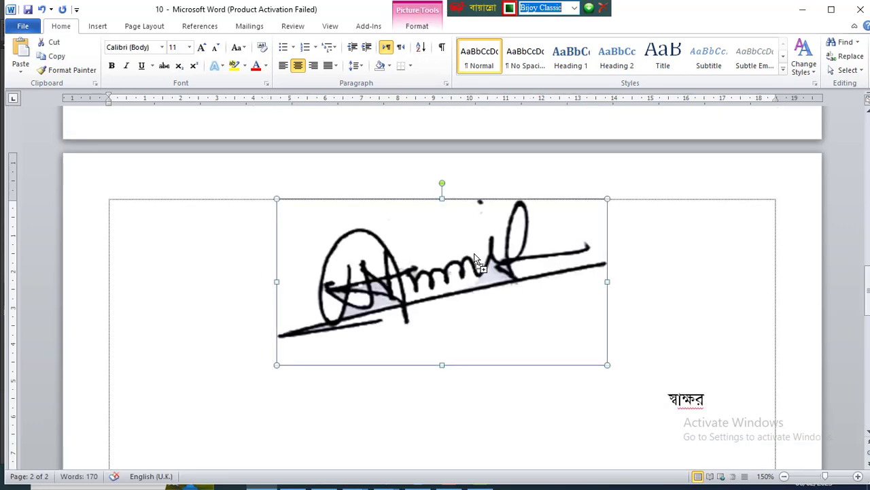
scroll(474, 266, "up", 2)
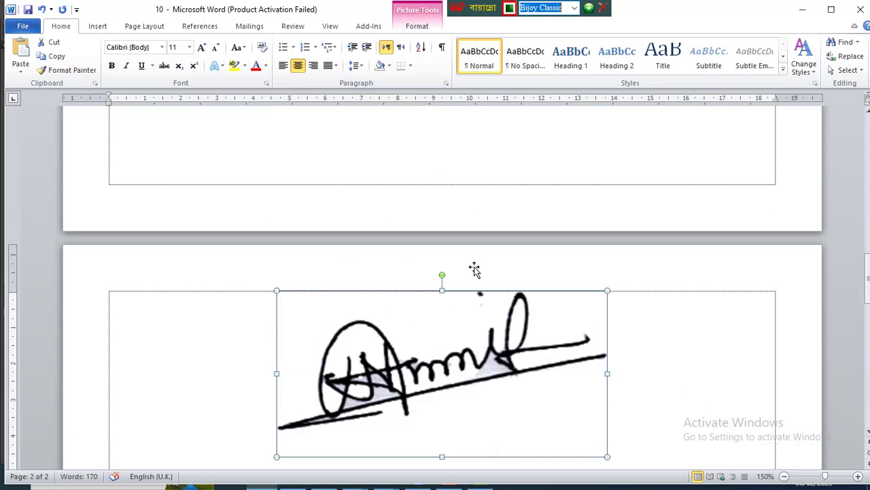
mouse_move(484, 326)
left_mouse_down()
mouse_move(489, 357)
mouse_move(470, 362)
left_mouse_up()
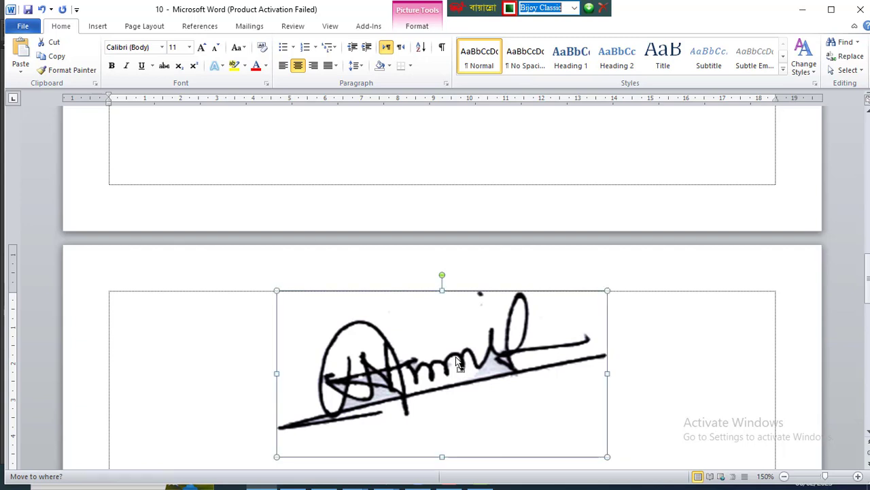
scroll(459, 352, "down", 4)
scroll(678, 309, "up", 3)
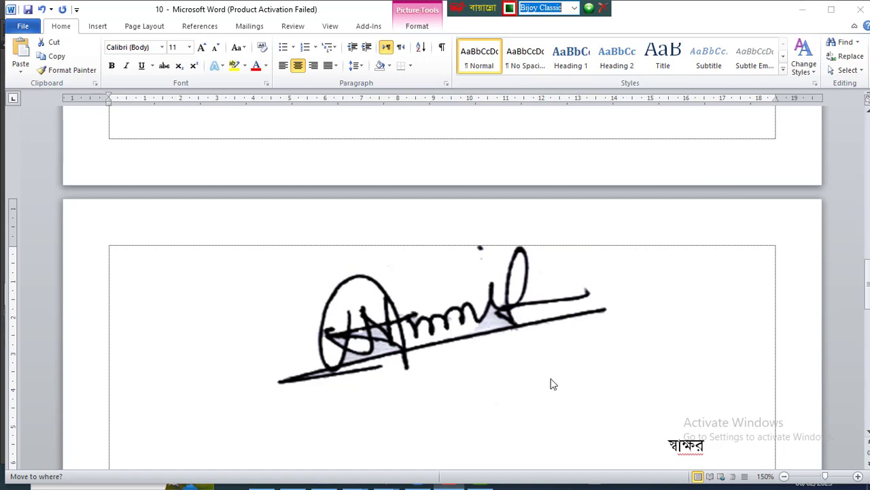
Set the text wrapping of the inserted signature picture to In Front of Text.
left_click(459, 335)
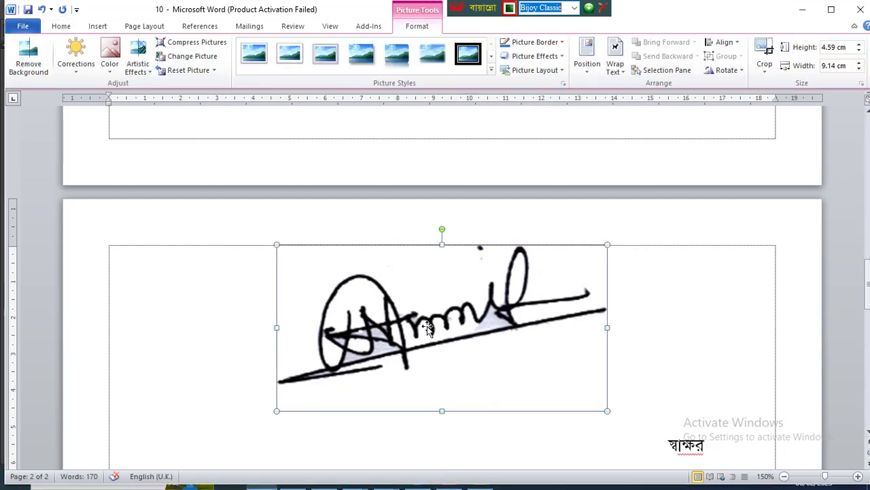
left_click(613, 66)
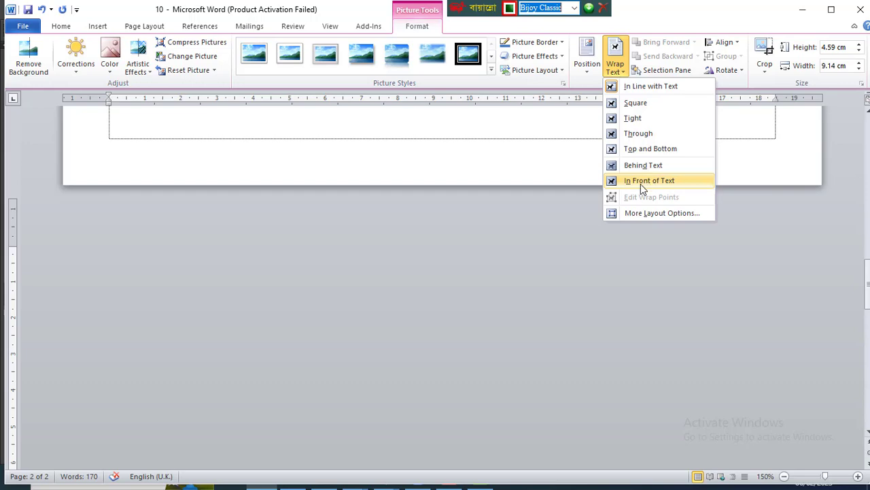
left_click(641, 181)
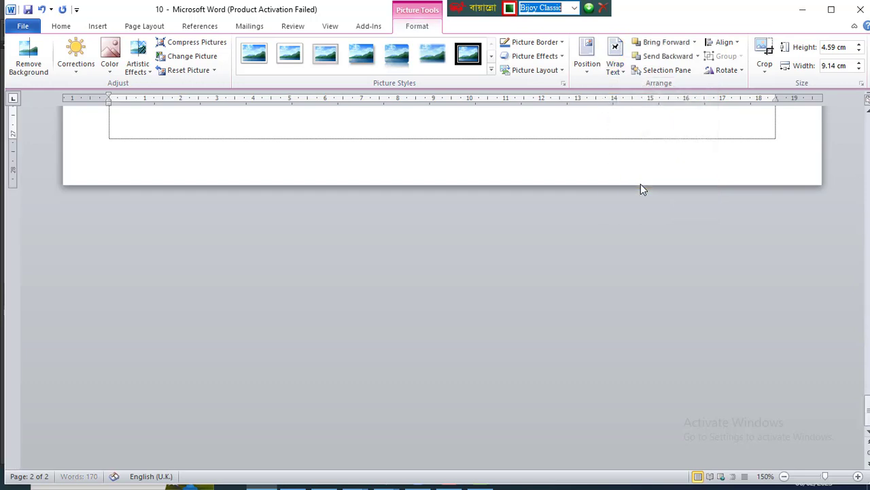
Move the signature picture down the page to the blank area below the timetable, over the স্বাক্ষর label.
scroll(537, 194, "down", 5)
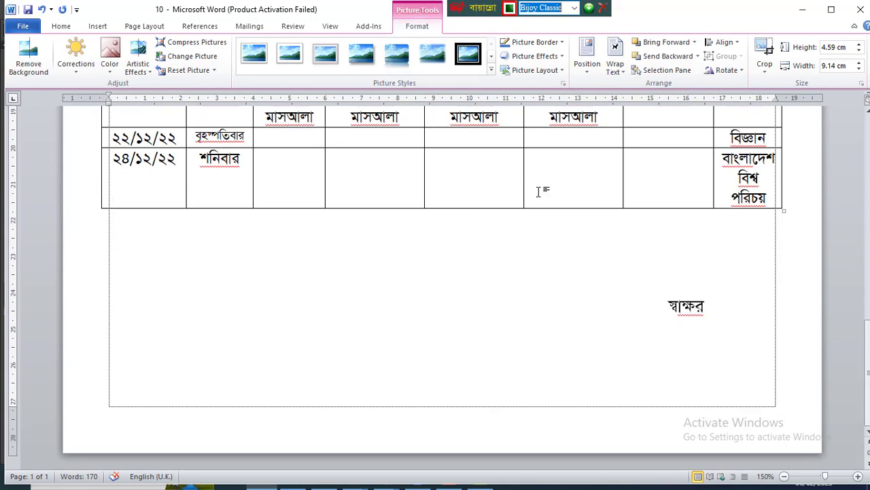
scroll(537, 192, "up", 10)
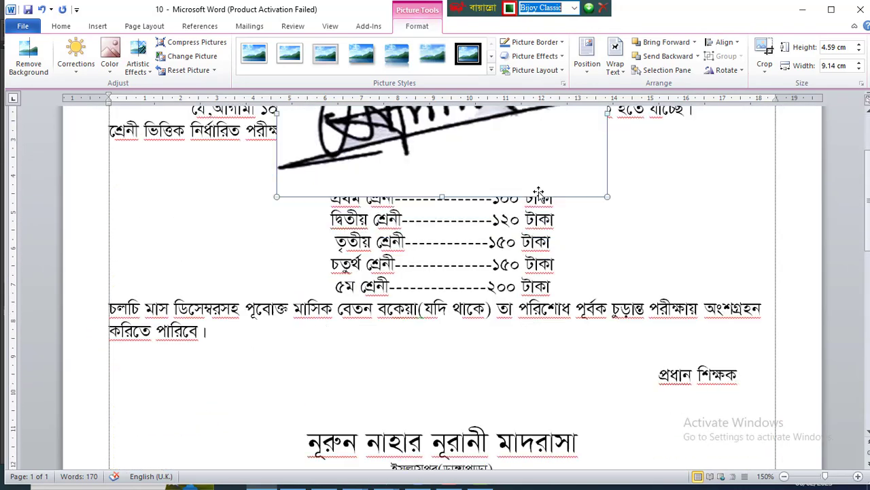
mouse_move(451, 146)
left_mouse_down()
mouse_move(451, 279)
mouse_move(419, 326)
left_mouse_up()
scroll(435, 231, "down", 6)
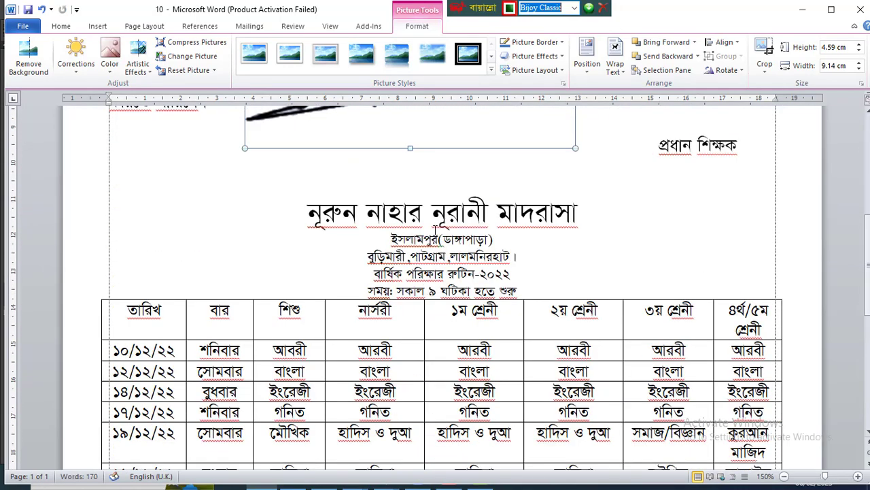
left_click_drag(457, 124, 431, 381)
scroll(428, 204, "down", 6)
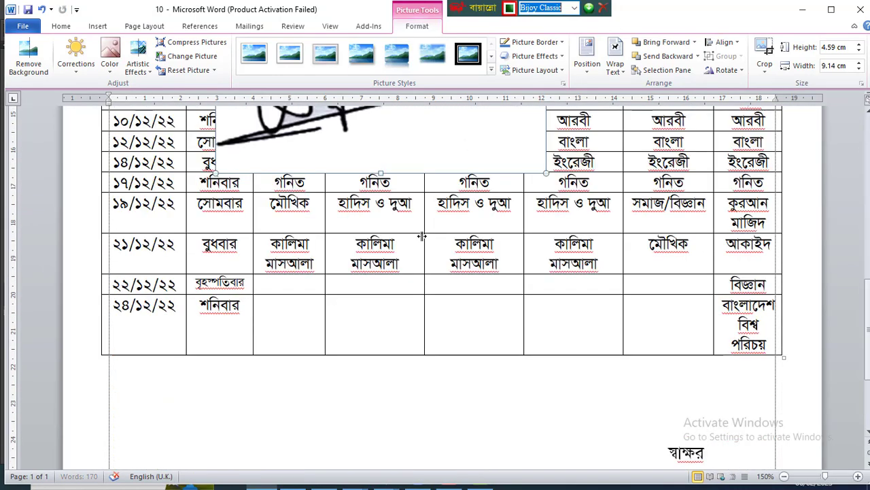
left_click_drag(408, 148, 449, 375)
scroll(460, 352, "down", 4)
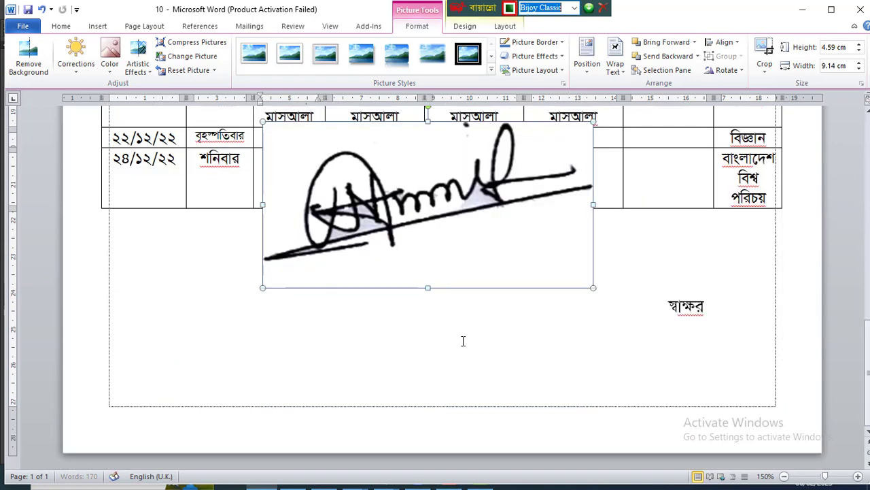
mouse_move(415, 164)
left_mouse_down()
mouse_move(614, 272)
mouse_move(627, 270)
left_mouse_up()
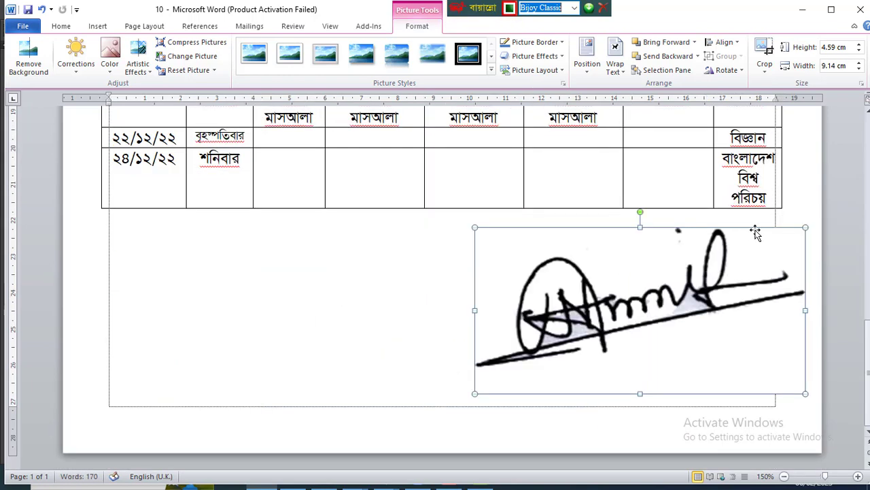
Shrink the signature picture to about 2.08 cm high by 4.15 cm wide and place it directly above the স্বাক্ষর label.
mouse_move(807, 227)
left_mouse_down()
mouse_move(786, 246)
mouse_move(639, 310)
mouse_move(622, 348)
left_mouse_up()
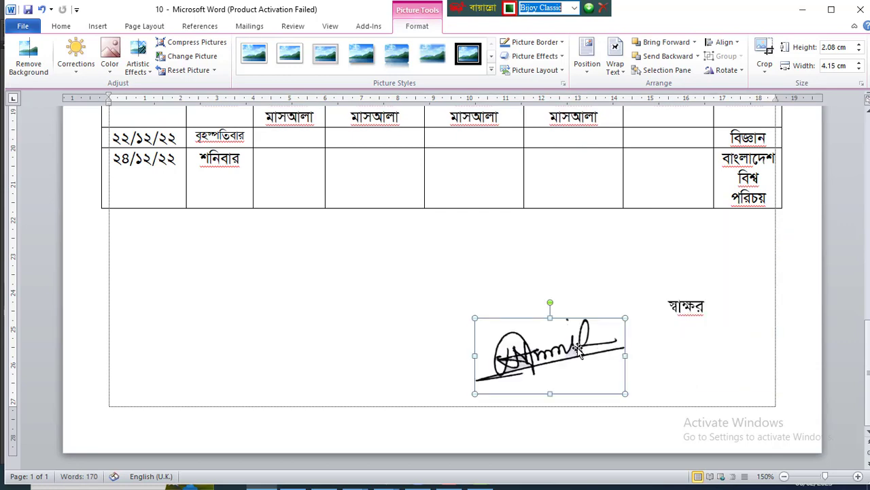
left_click_drag(559, 350, 691, 257)
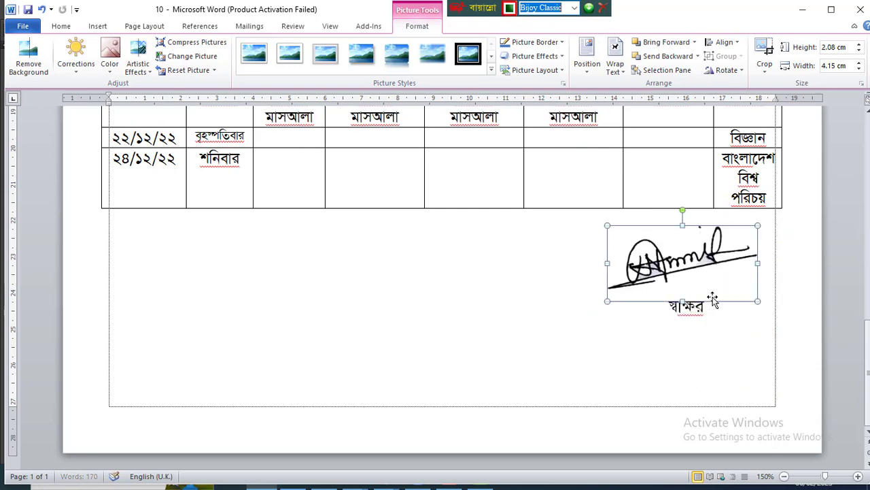
Nudge the signature picture slightly to the right and upward so it sits clear above the স্বাক্ষর label.
left_click(759, 332)
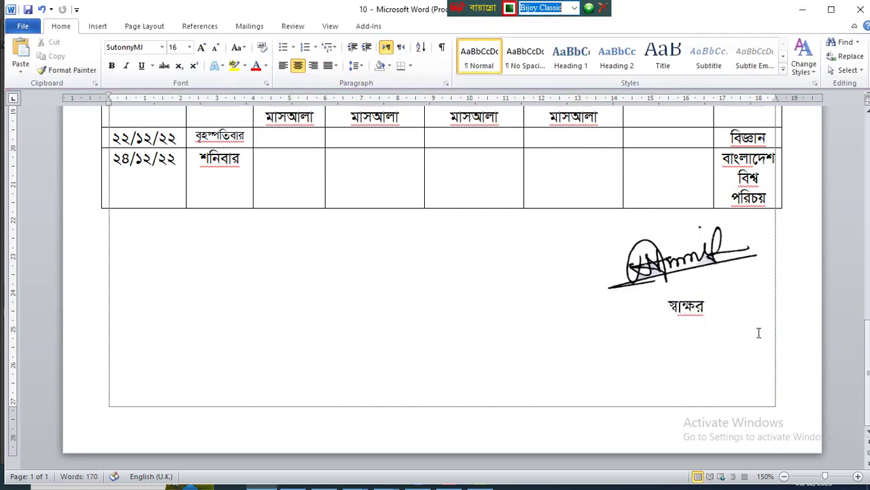
left_click(684, 276)
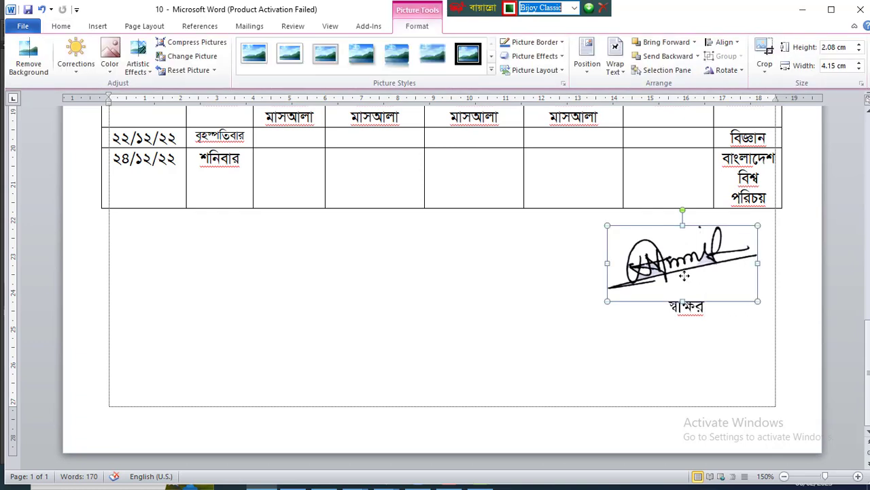
key("ctrl+Right")
key("ctrl+Right")
key("ctrl+Right")
key("ctrl+Right")
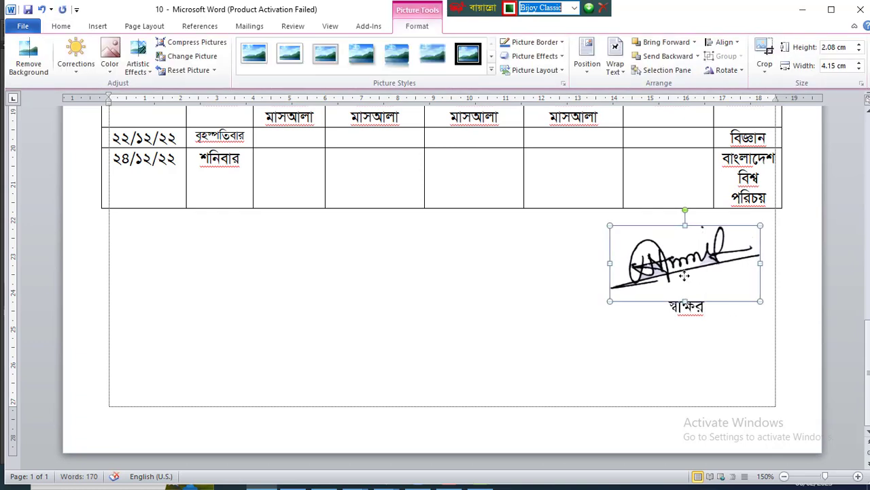
key("ctrl+Up")
key("ctrl+Up")
key("ctrl+Up")
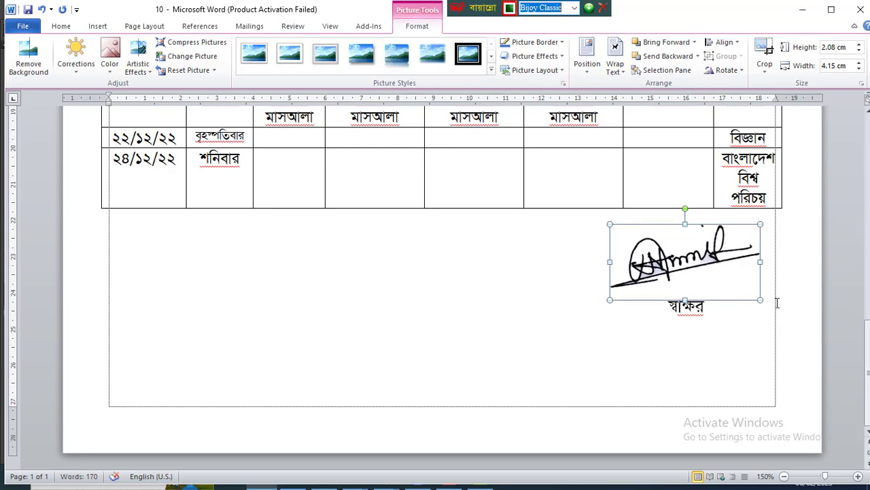
left_click(801, 305)
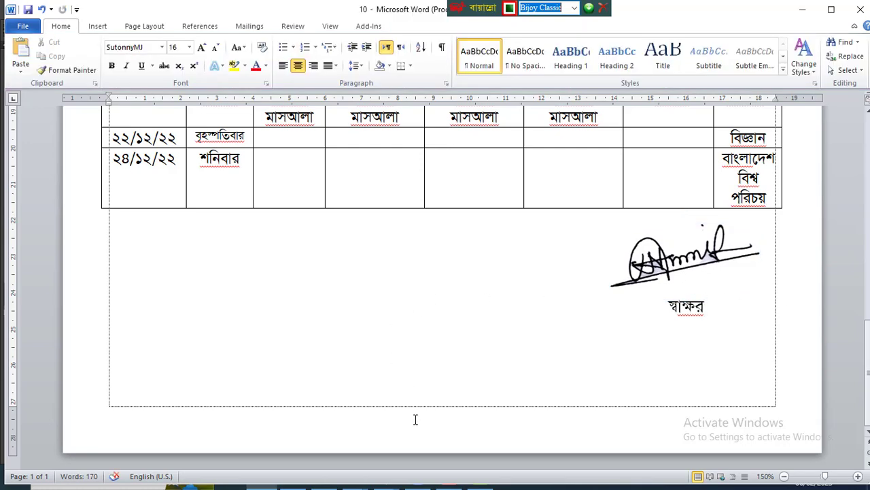
Minimize the Word document and undo the last two edits in the Illustrator artboard behind it.
left_click(802, 10)
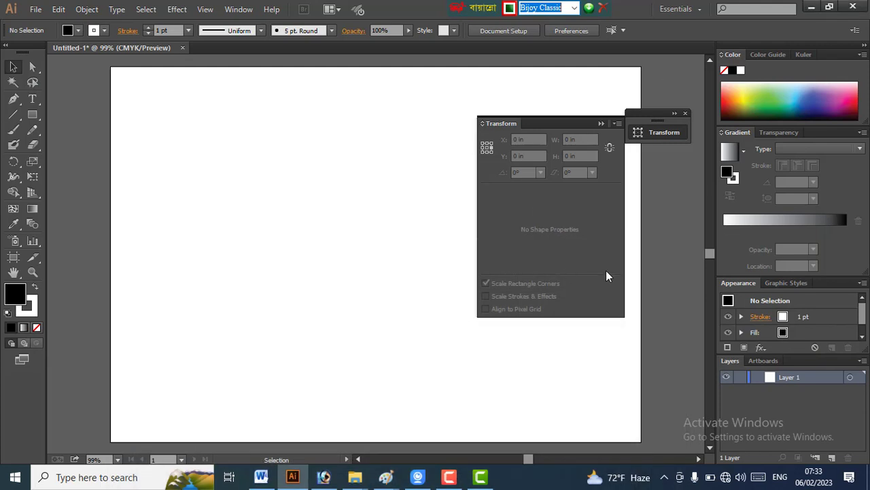
scroll(396, 210, "up", 1)
scroll(397, 209, "down", 3)
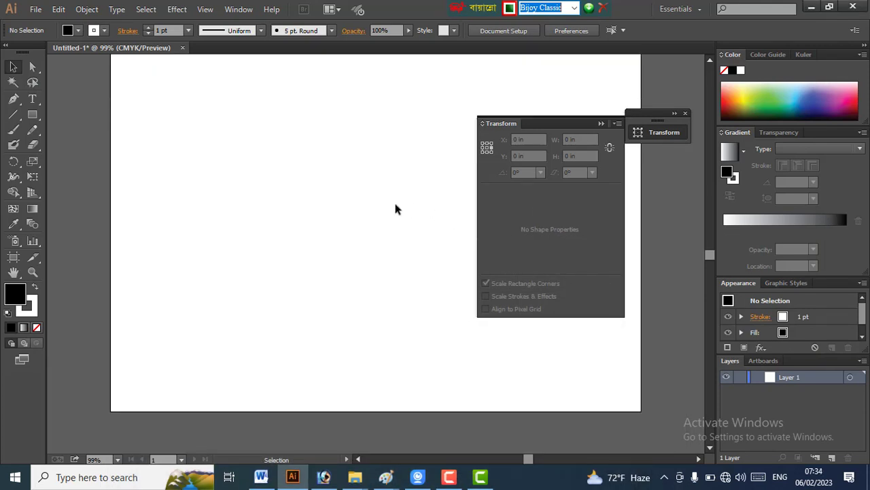
key("ctrl+z")
key("ctrl+z")
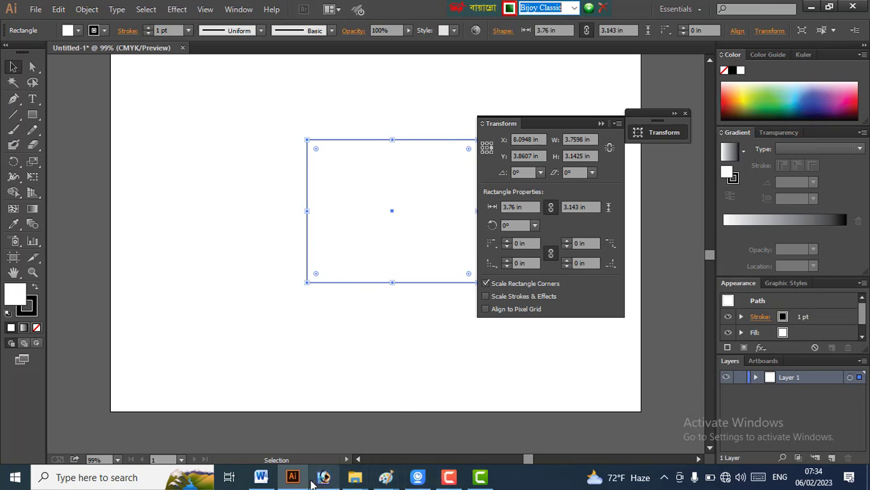
Switch to Photoshop and start saving the cut-out signature under a new name.
left_click(336, 429)
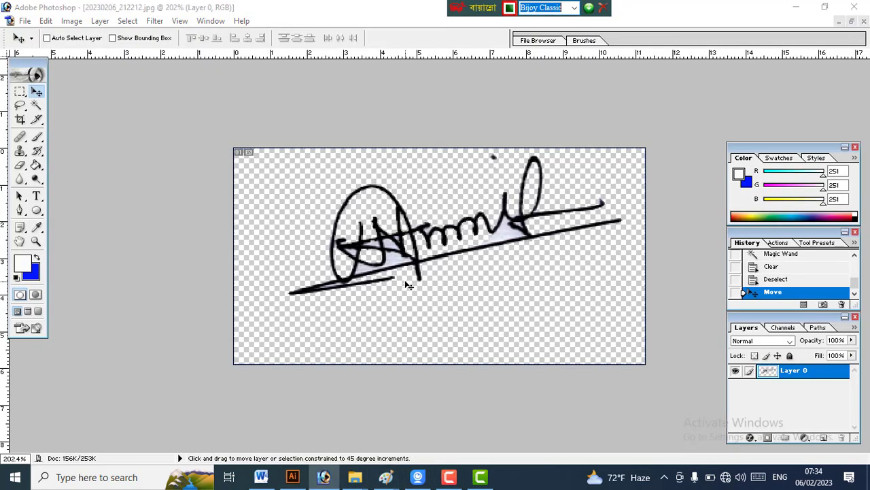
key("ctrl+shift+s")
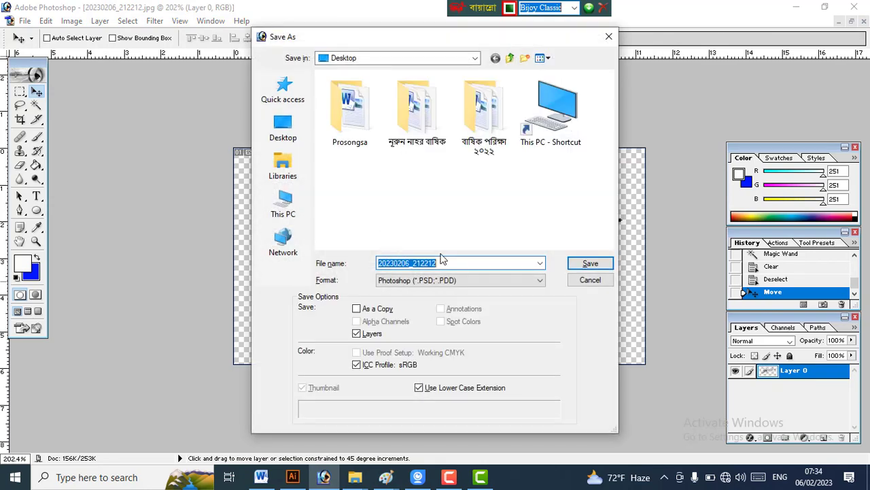
type("eeeee")
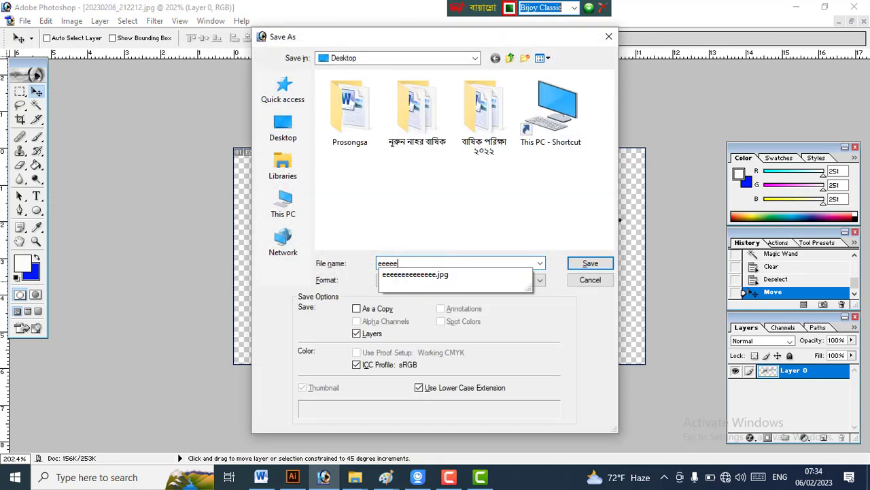
key("BackSpace")
key("BackSpace")
key("BackSpace")
key("BackSpace")
key("BackSpace")
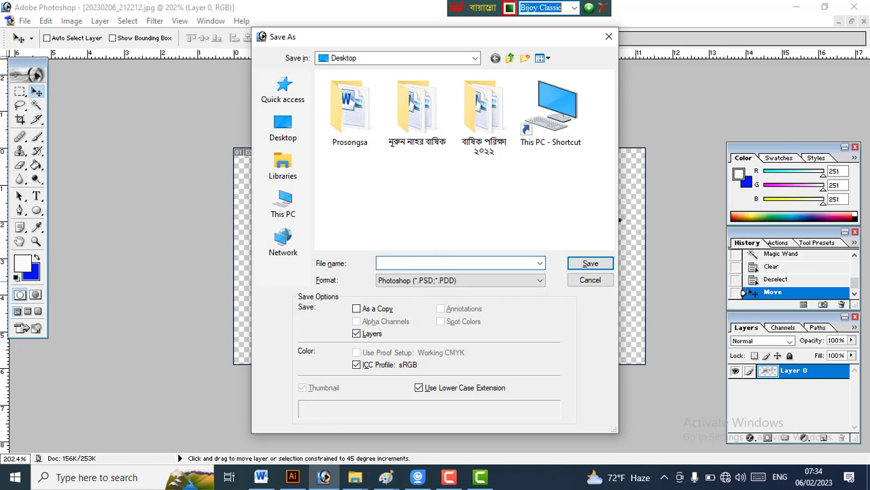
type("22222222222222222")
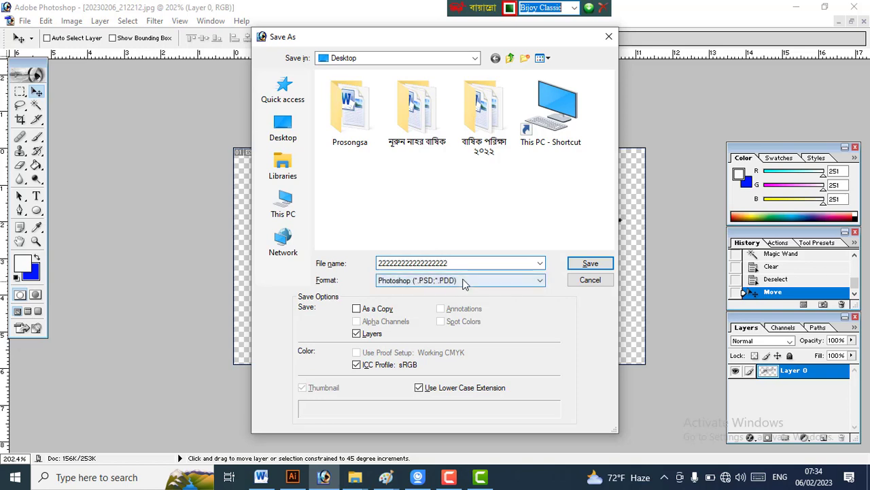
left_click(464, 284)
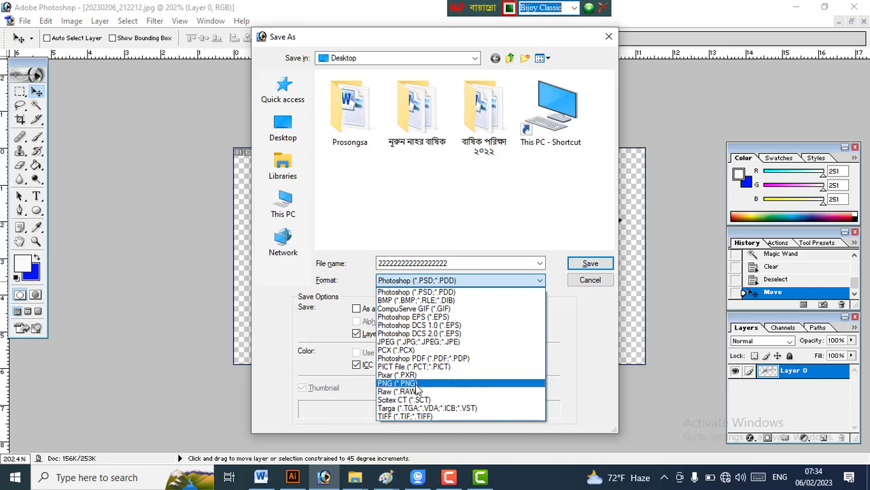
left_click(417, 384)
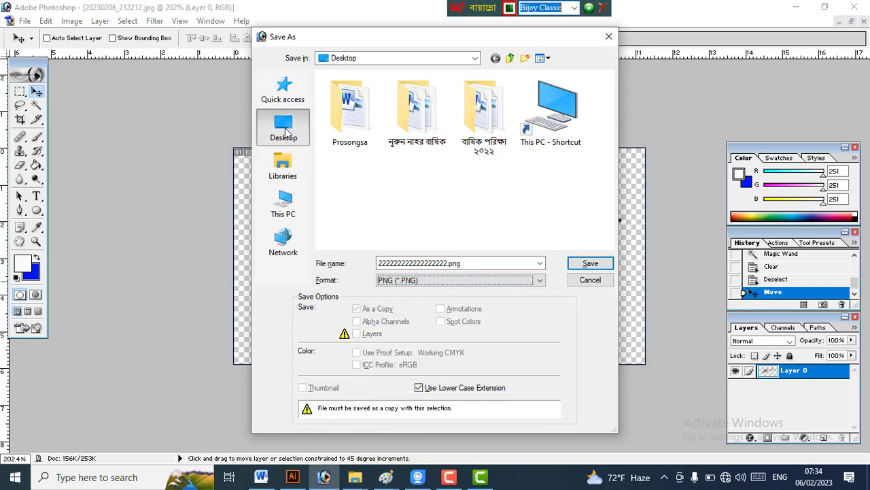
left_click(285, 132)
left_click(590, 264)
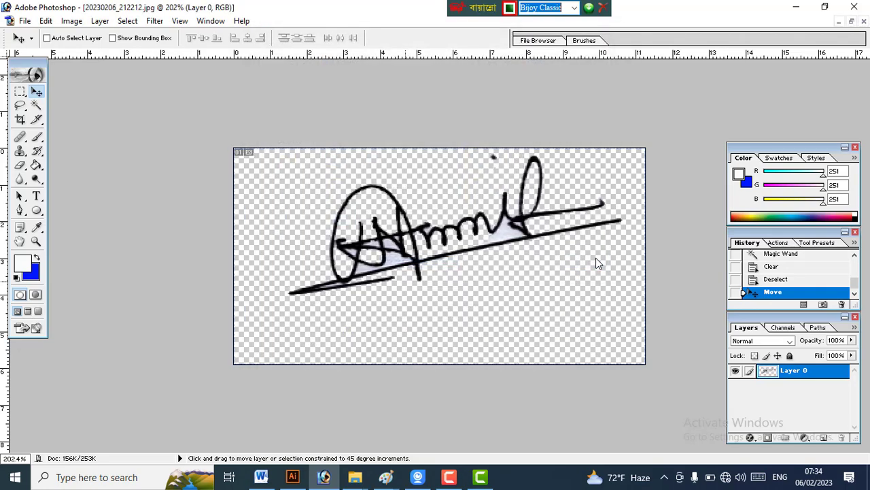
left_click(473, 227)
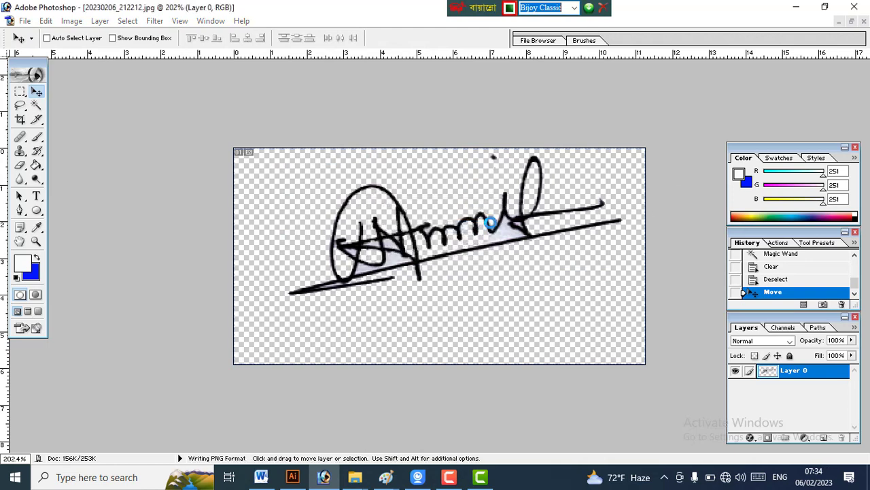
Go to the desktop and bring the saved signature PNG into the Word document "10".
left_click(791, 10)
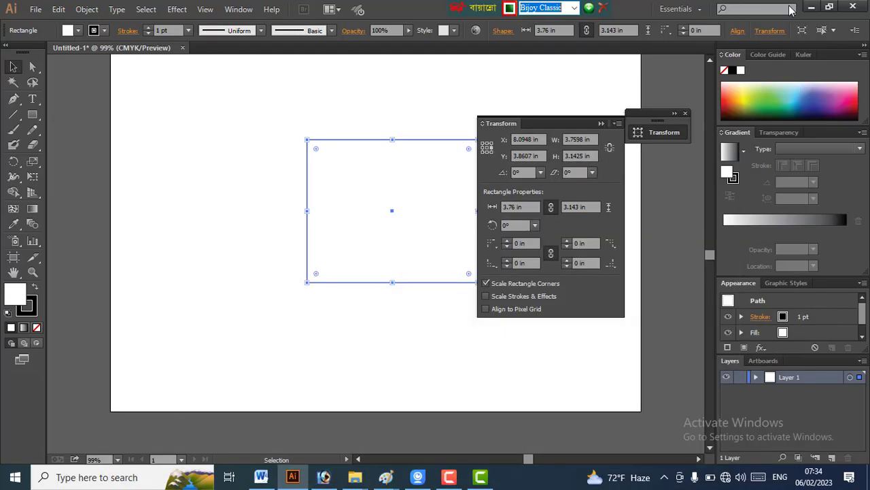
left_click(805, 10)
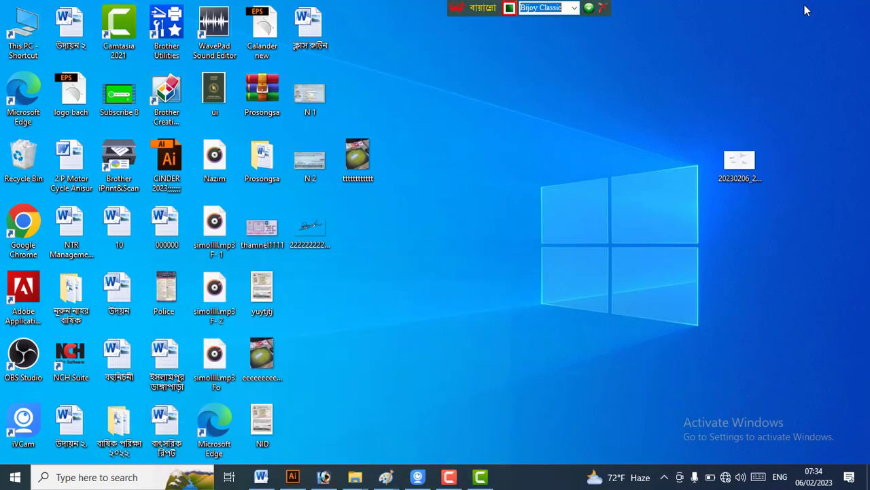
left_click(492, 218)
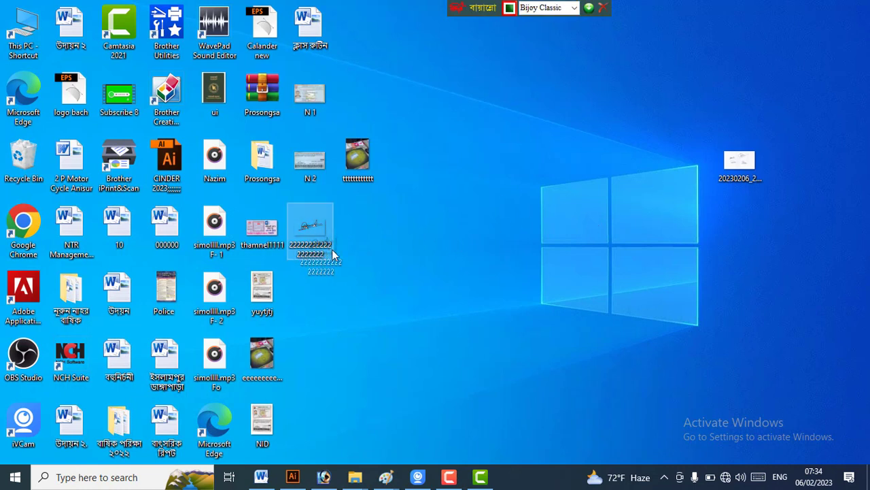
left_click_drag(504, 236, 434, 307)
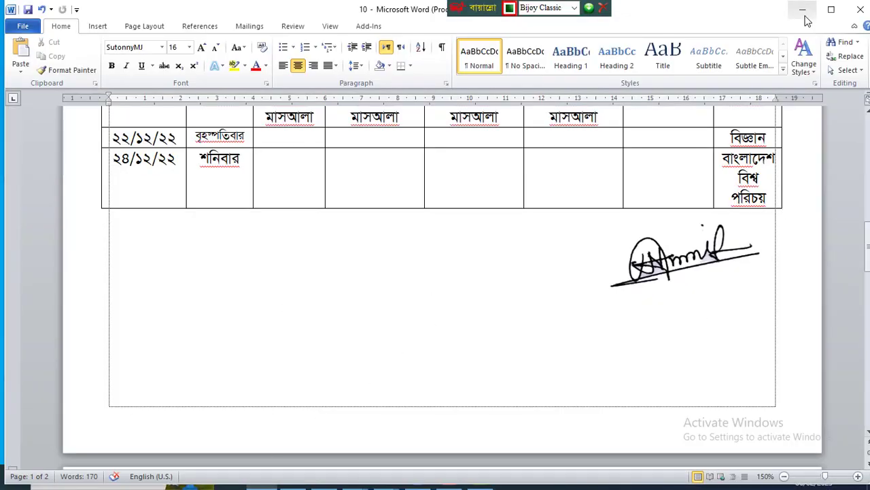
left_click(402, 259)
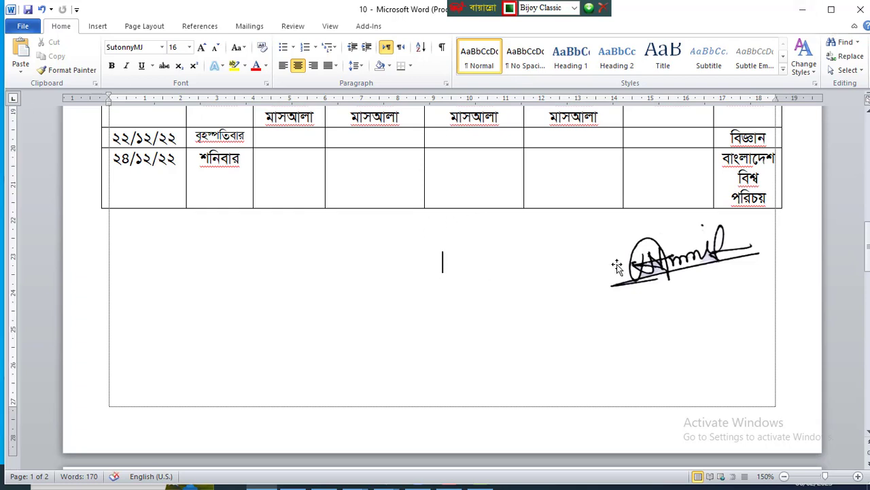
left_click(651, 262)
left_click(240, 232)
left_click(100, 27)
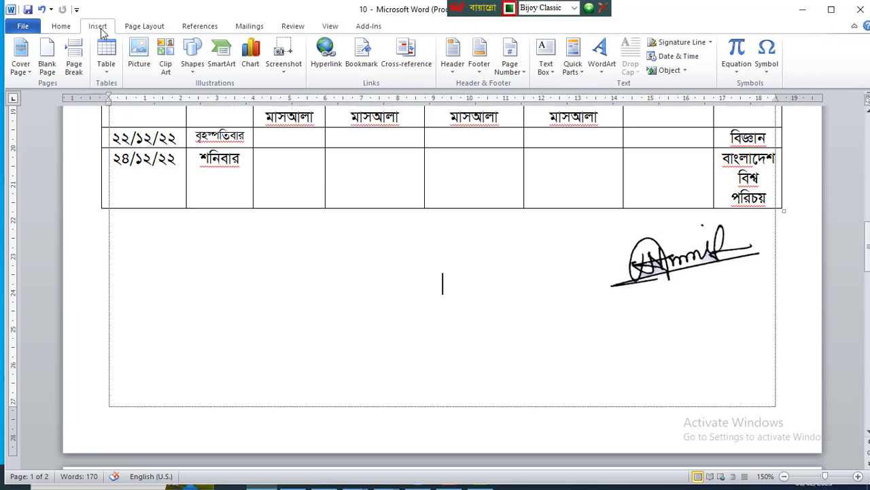
left_click(138, 54)
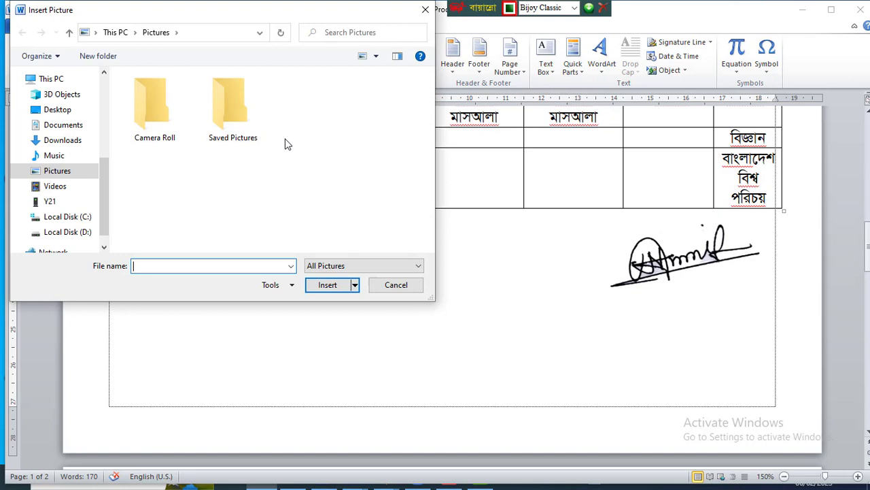
left_click(58, 109)
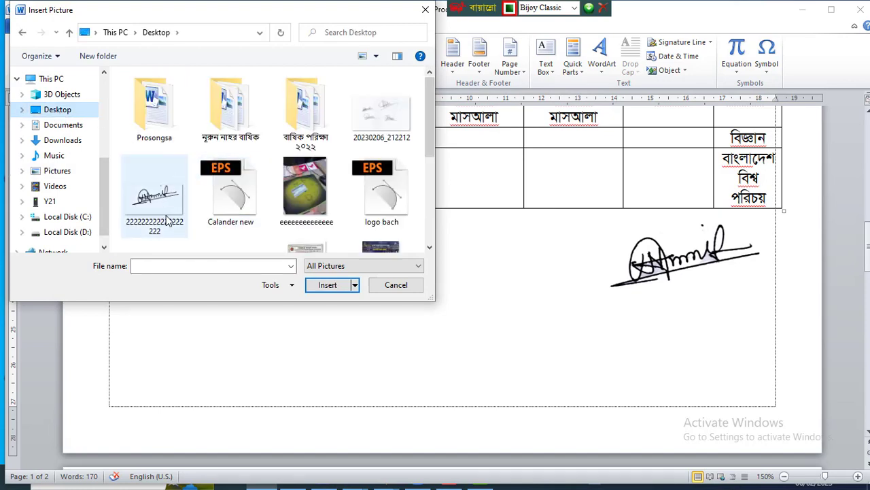
scroll(168, 219, "down", 1)
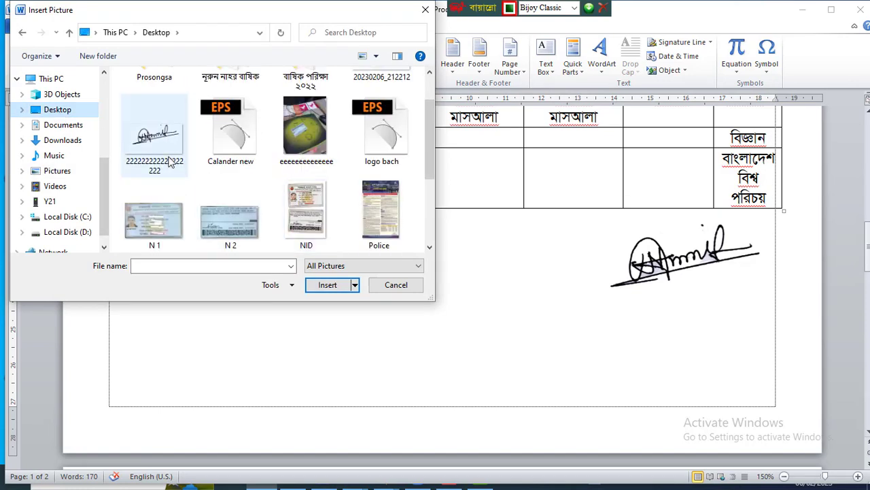
left_click(152, 140)
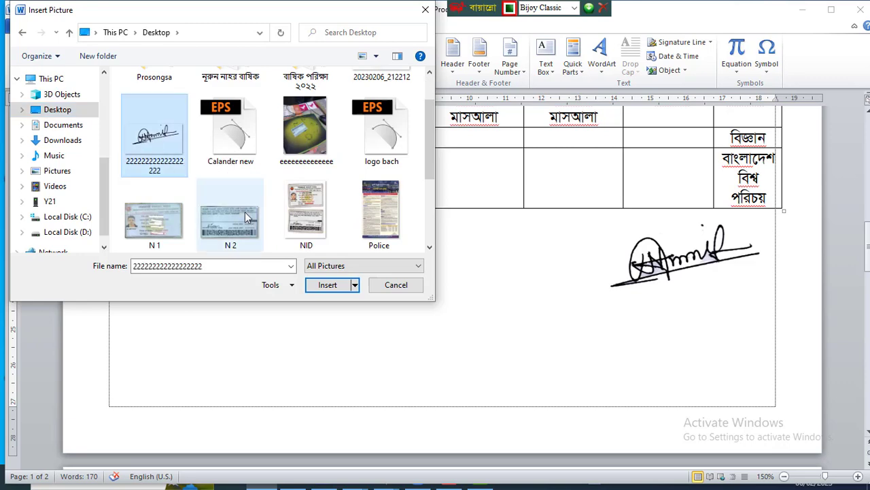
left_click(328, 285)
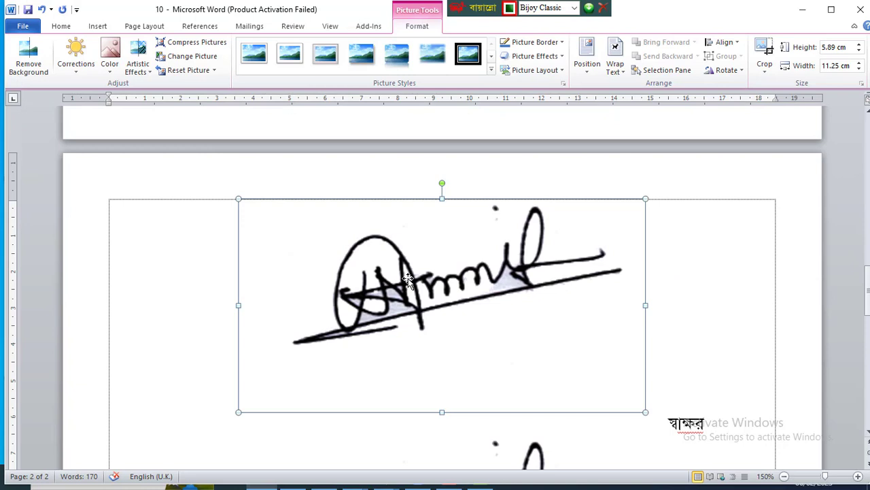
Change the inserted picture's text wrapping and shrink the signature picture on page 2 to about 5 cm wide.
left_click(613, 57)
left_click(635, 181)
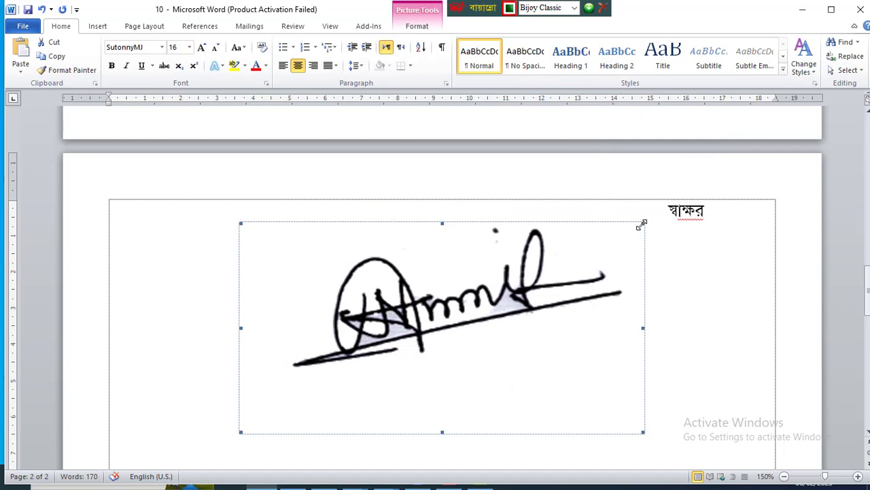
mouse_move(643, 223)
left_mouse_down()
mouse_move(412, 357)
mouse_move(416, 342)
left_mouse_up()
scroll(446, 311, "up", 1)
scroll(455, 241, "up", 4)
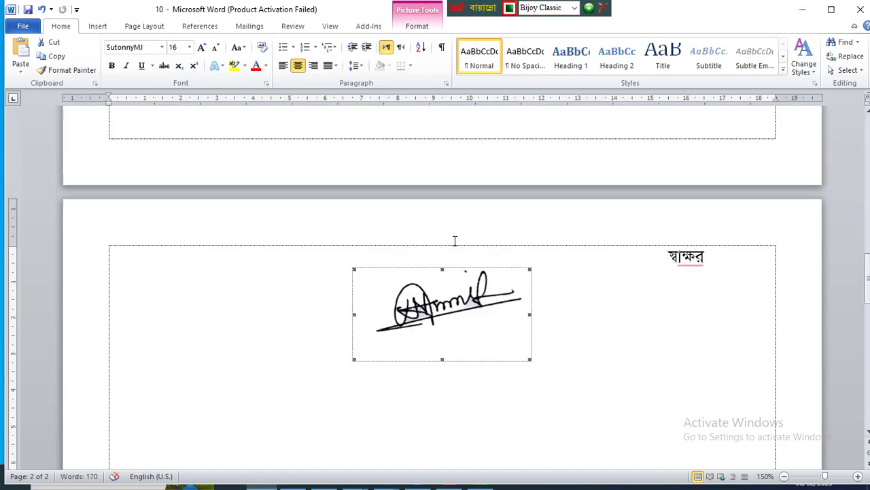
Move the shrunken signature picture from page 2 to the blank area below the timetable on page 1.
scroll(475, 319, "down", 3)
mouse_move(422, 329)
left_mouse_down()
mouse_move(647, 192)
mouse_move(720, 163)
left_mouse_up()
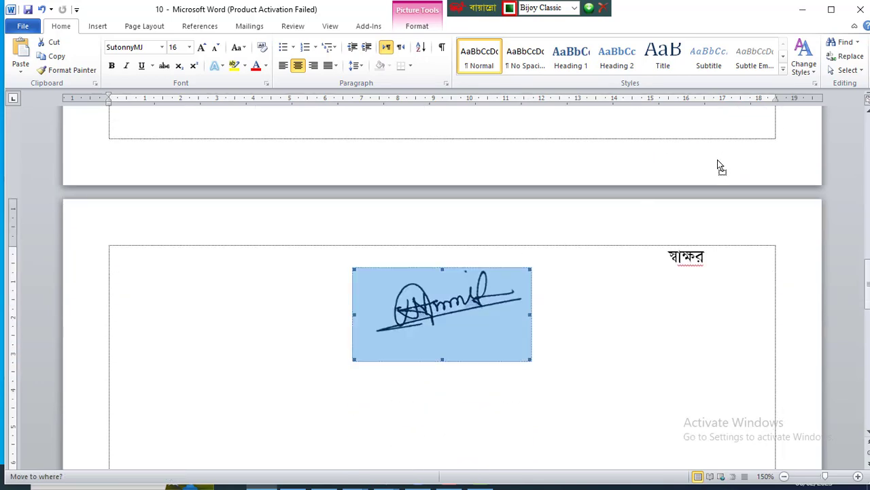
scroll(601, 240, "up", 5)
scroll(603, 242, "down", 3)
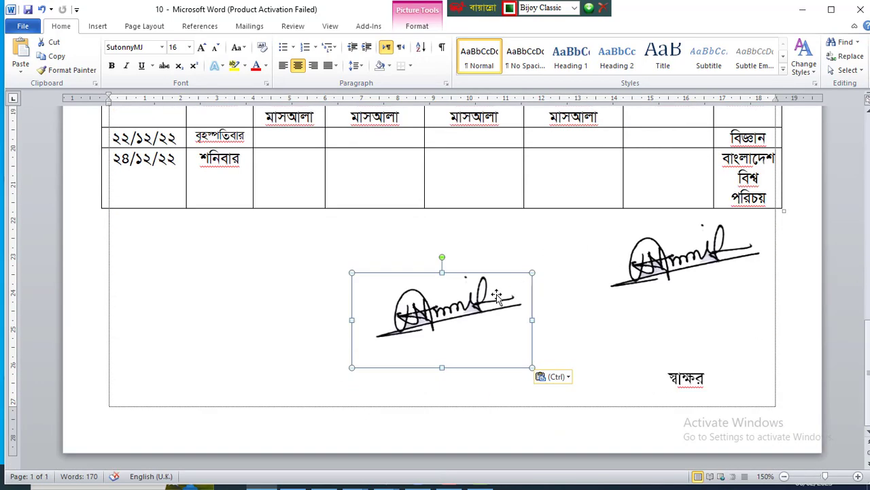
Move the second signature picture up against the lower edge of the timetable, beside the first signature.
left_click(740, 271)
left_click(451, 314)
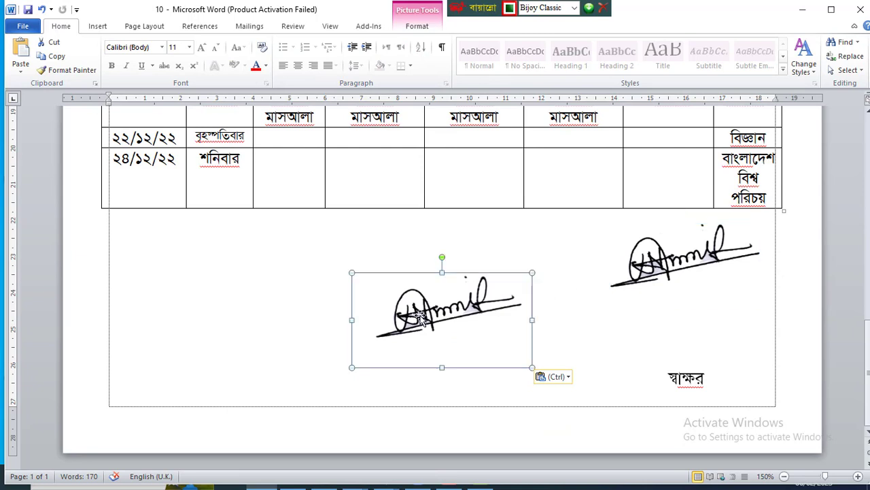
mouse_move(423, 314)
left_mouse_down()
mouse_move(474, 284)
mouse_move(486, 227)
mouse_move(476, 231)
mouse_move(475, 213)
mouse_move(465, 231)
left_mouse_up()
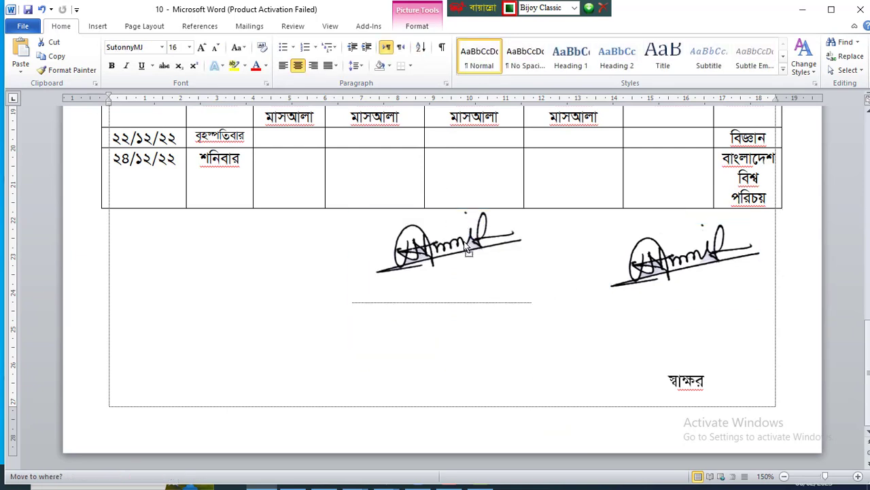
scroll(748, 328, "up", 3)
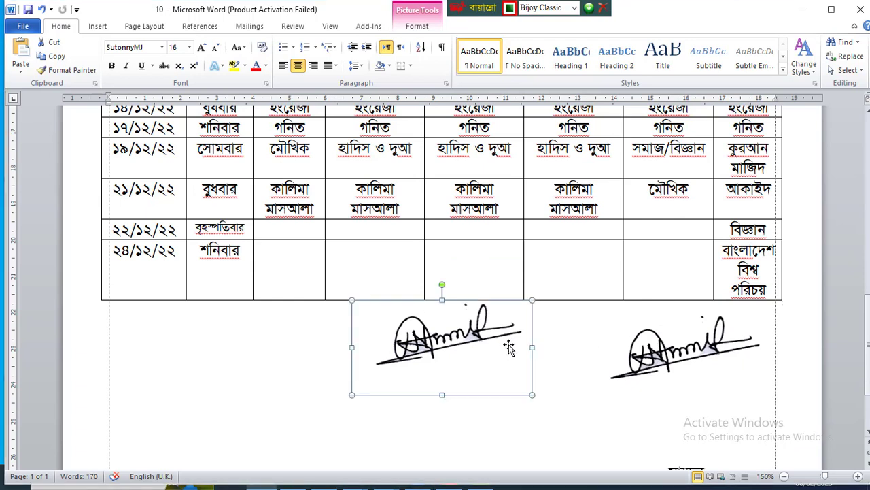
Delete the signature picture touching the middle of the timetable's lower edge and check the remaining one above the স্বাক্ষর label.
key("Delete")
left_click(683, 347)
scroll(683, 347, "down", 3)
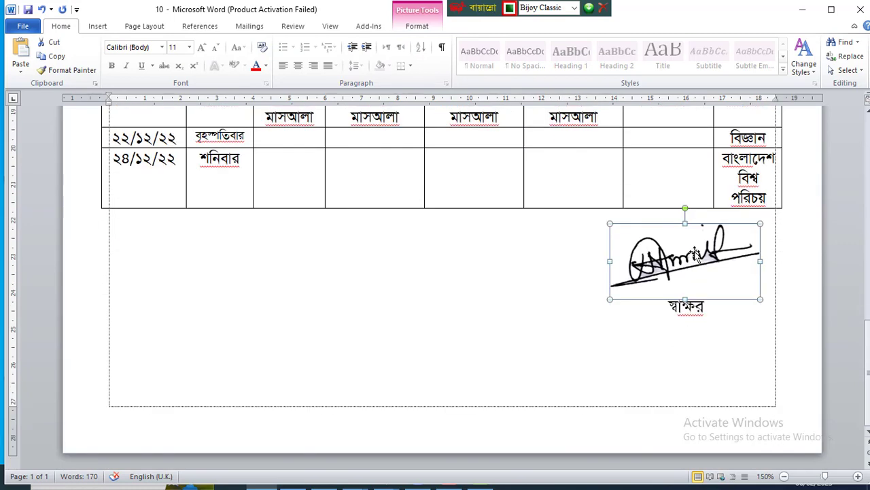
left_click(788, 332)
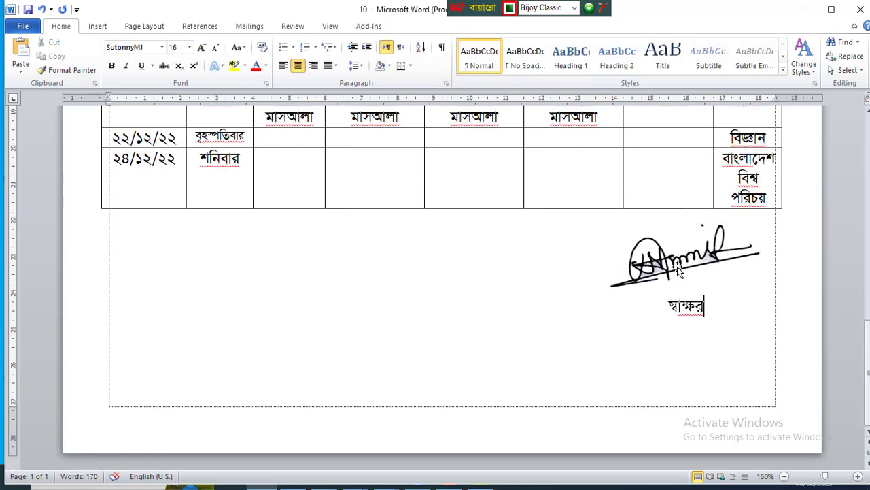
Shrink the large signature picture covering the notice text at the start of the page to about 3 cm wide, beside the fee list.
scroll(445, 253, "up", 10)
scroll(445, 253, "up", 5)
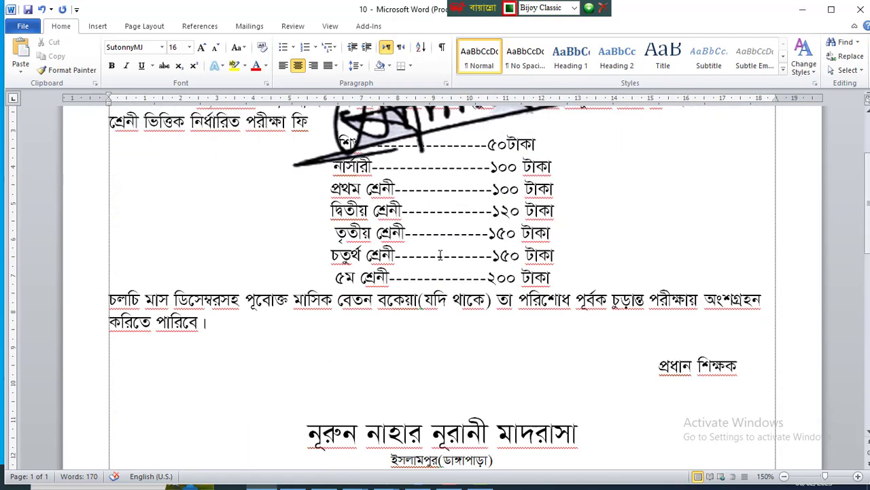
left_click(391, 250)
scroll(408, 264, "down", 3)
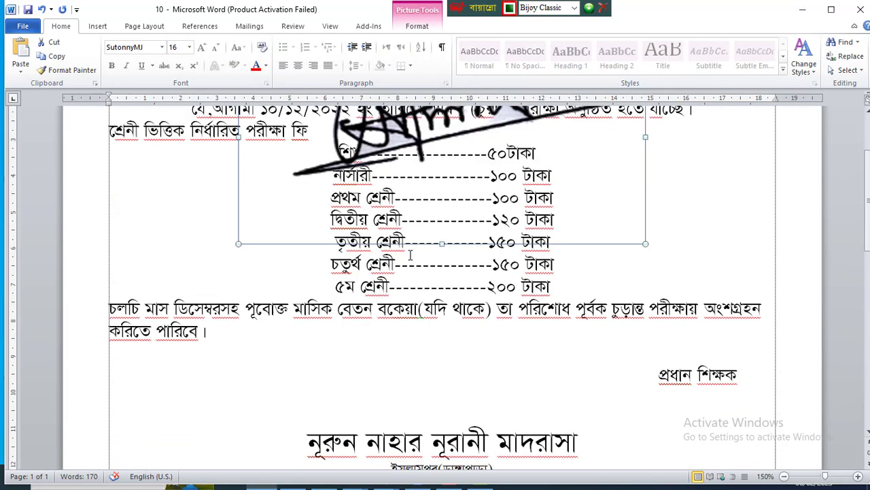
scroll(375, 197, "up", 3)
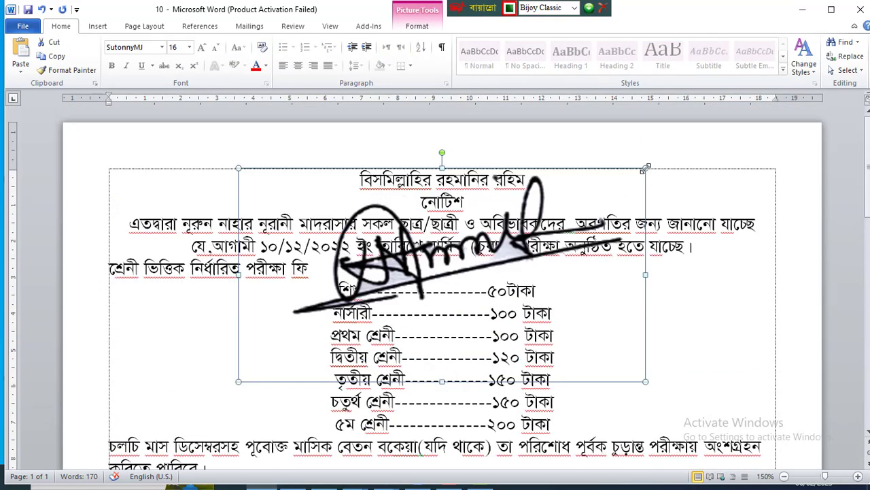
mouse_move(646, 168)
left_mouse_down()
mouse_move(389, 320)
mouse_move(350, 323)
left_mouse_up()
left_click(640, 331)
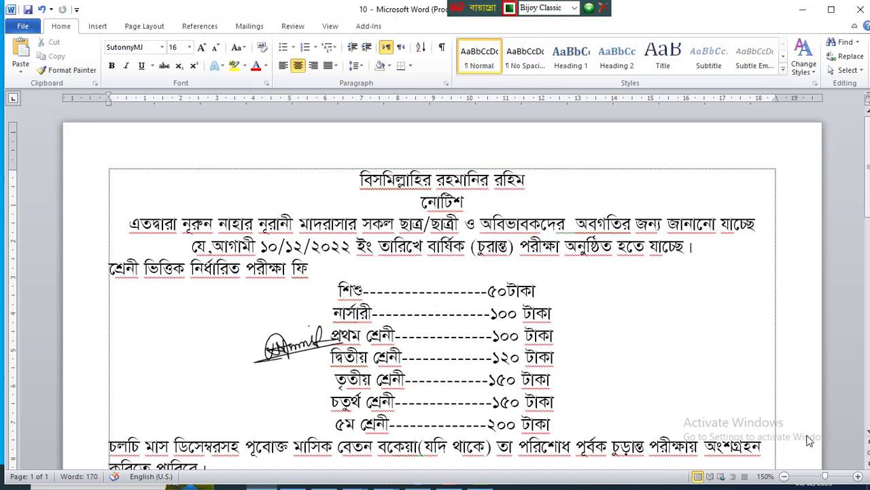